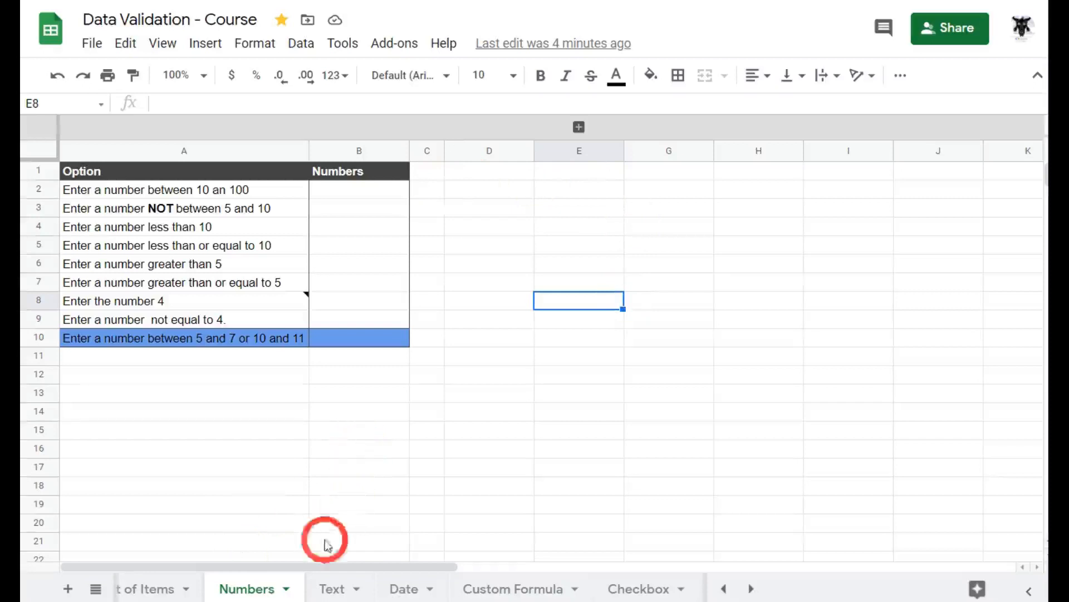
- Look at the dropdown lists on the List from a range and List of Items sheets, and return to the Numbers sheet
click(192, 588)
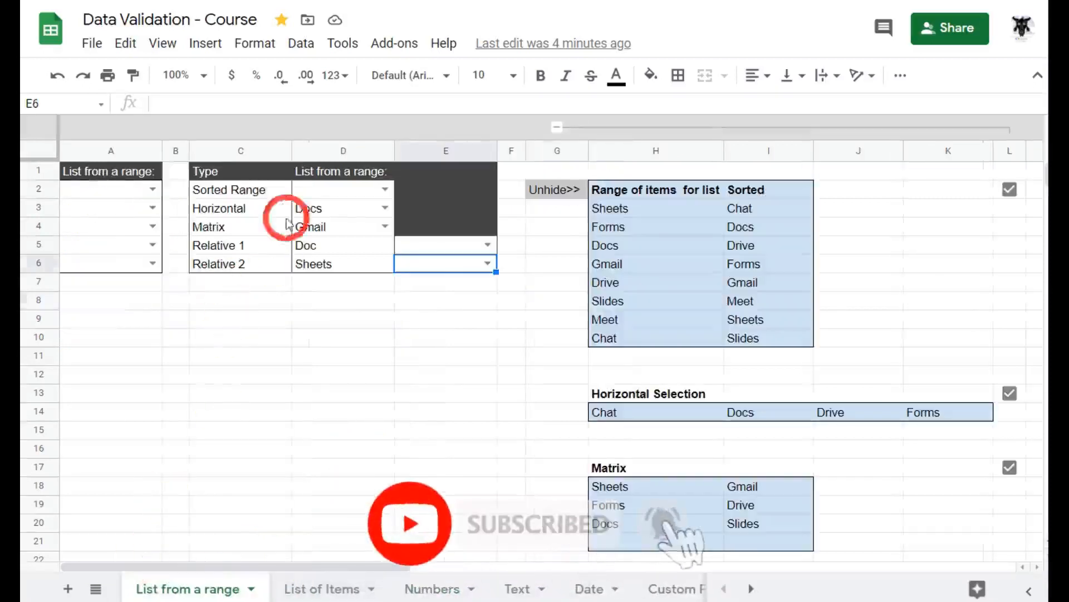
click(383, 189)
click(288, 591)
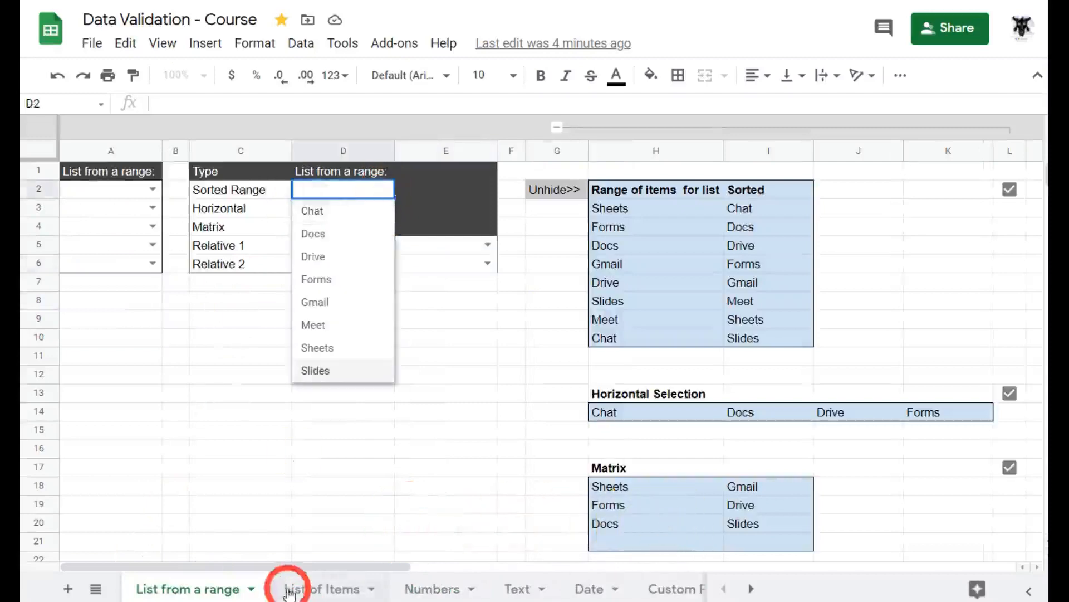
click(209, 155)
click(286, 167)
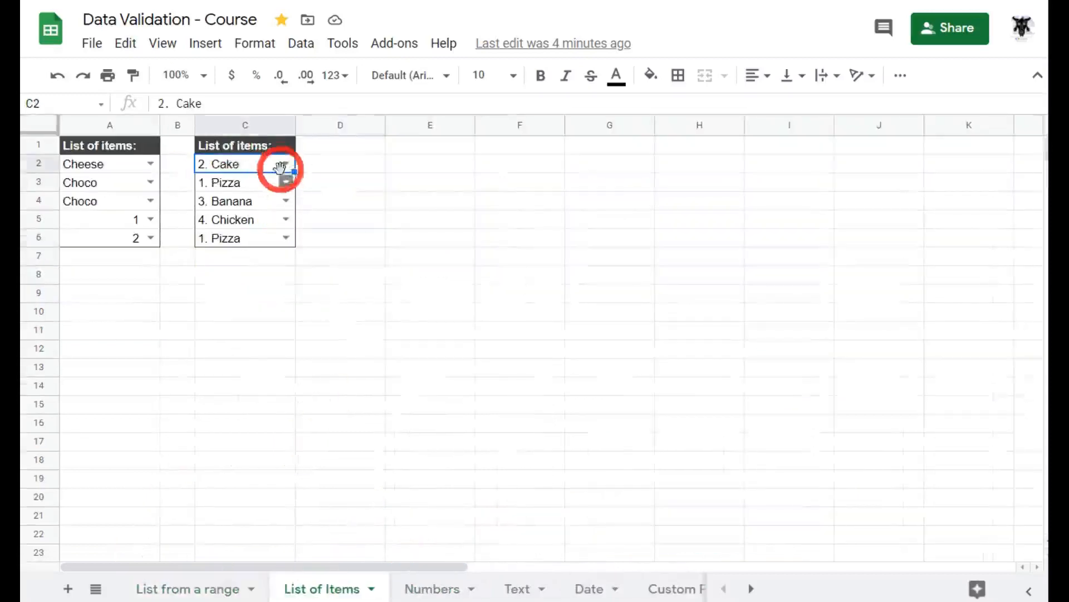
click(430, 595)
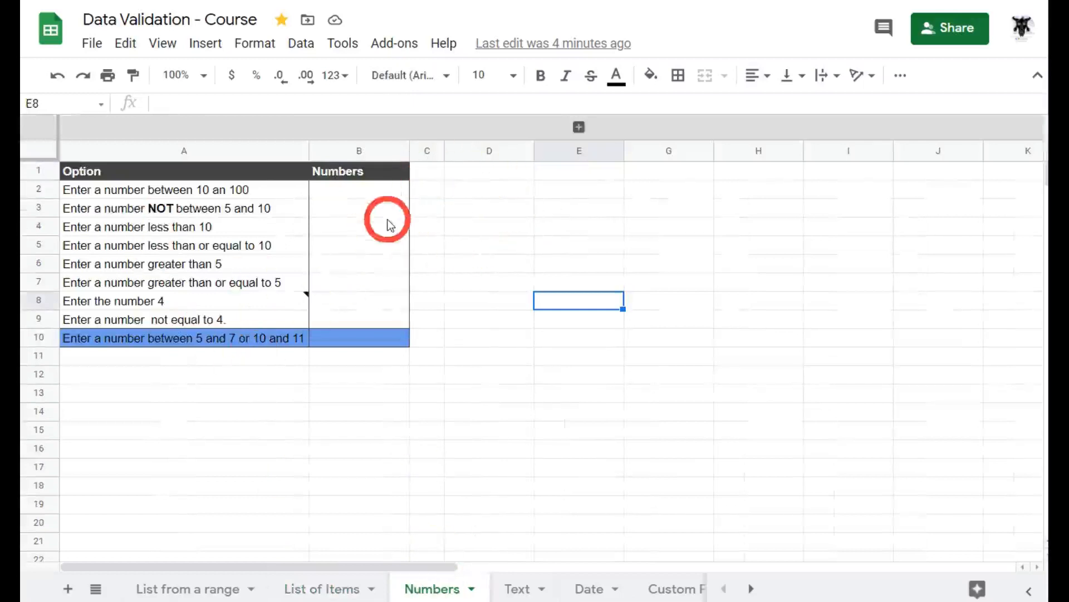
- Try to enter a value that breaks the 10 to 100 rule in cell B2, and dismiss the error
click(359, 189)
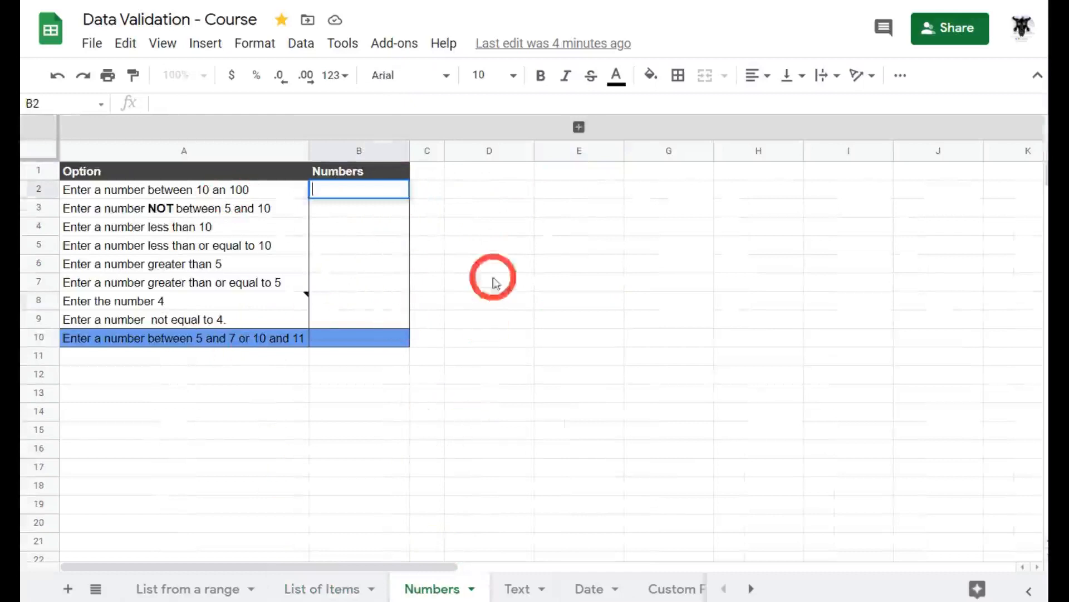
click(489, 281)
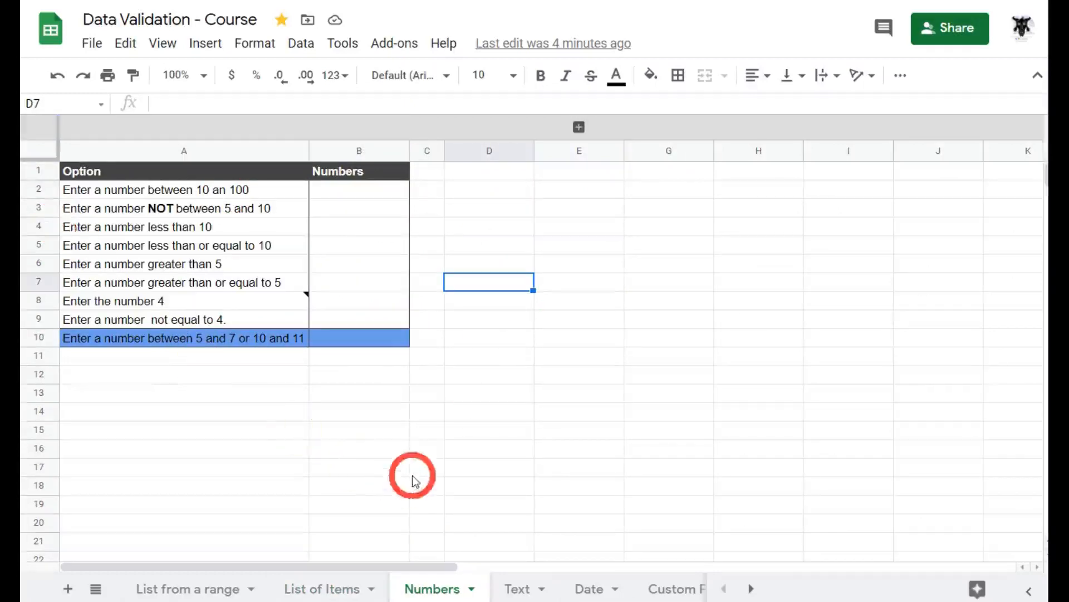
click(351, 192)
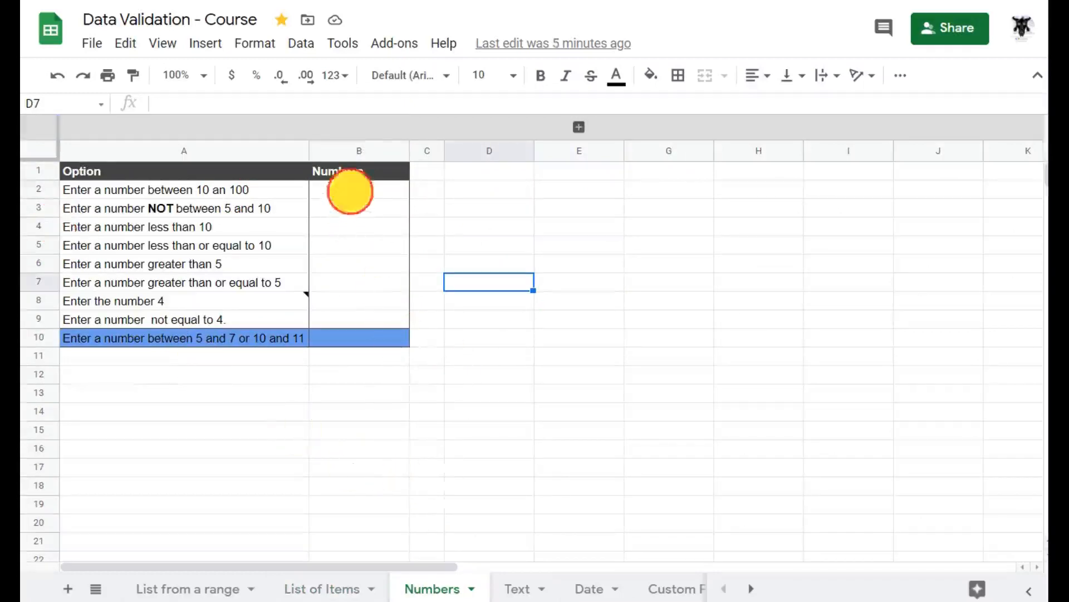
key(Return)
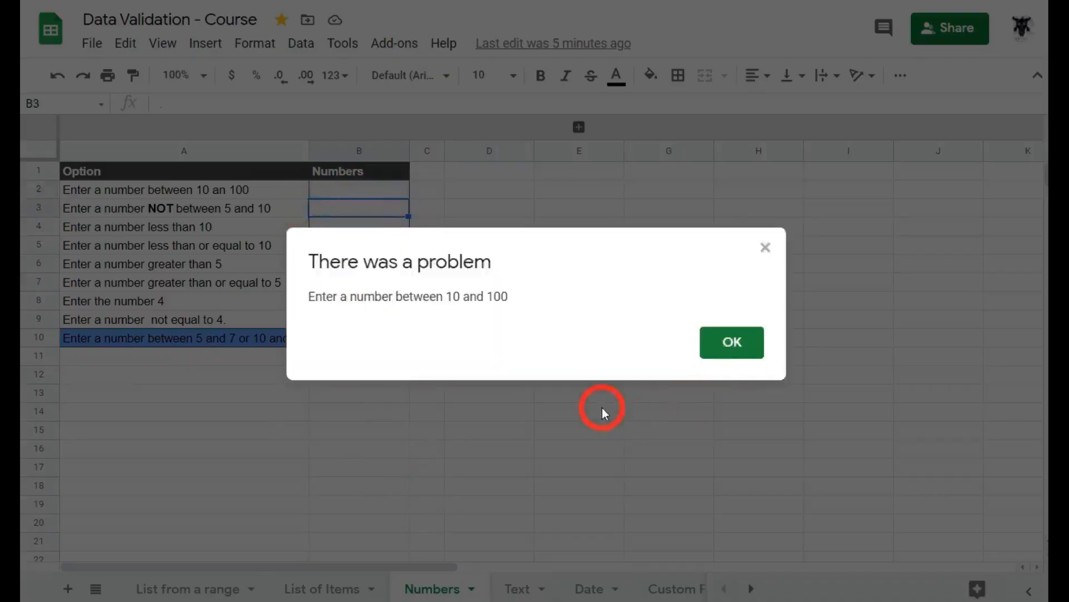
click(741, 365)
click(727, 342)
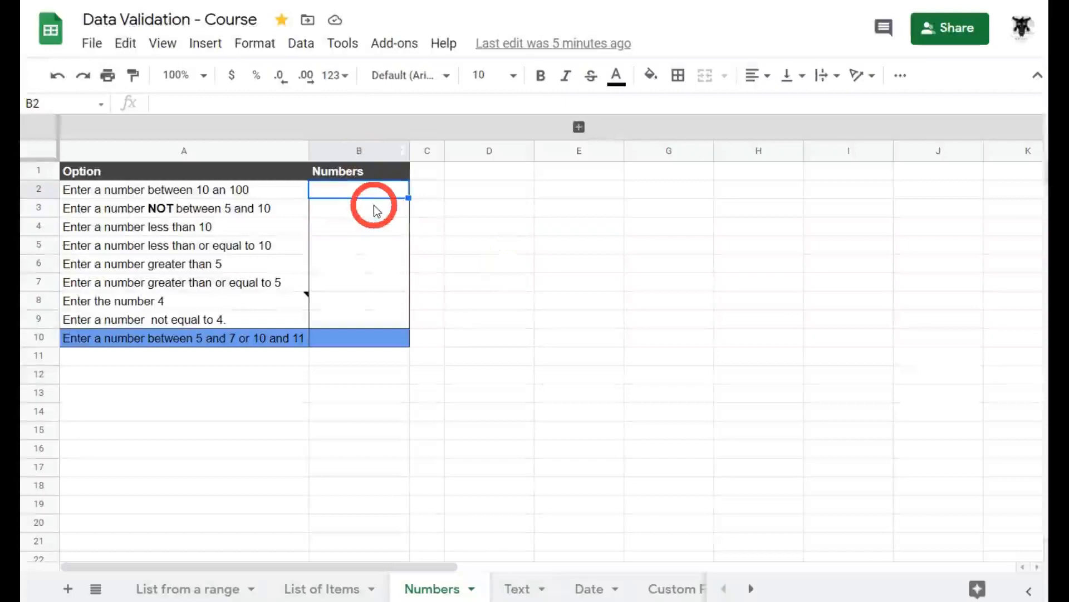
- Try to enter the text "Hap" in cell B2 and dismiss the error
text(Hap)
key(Return)
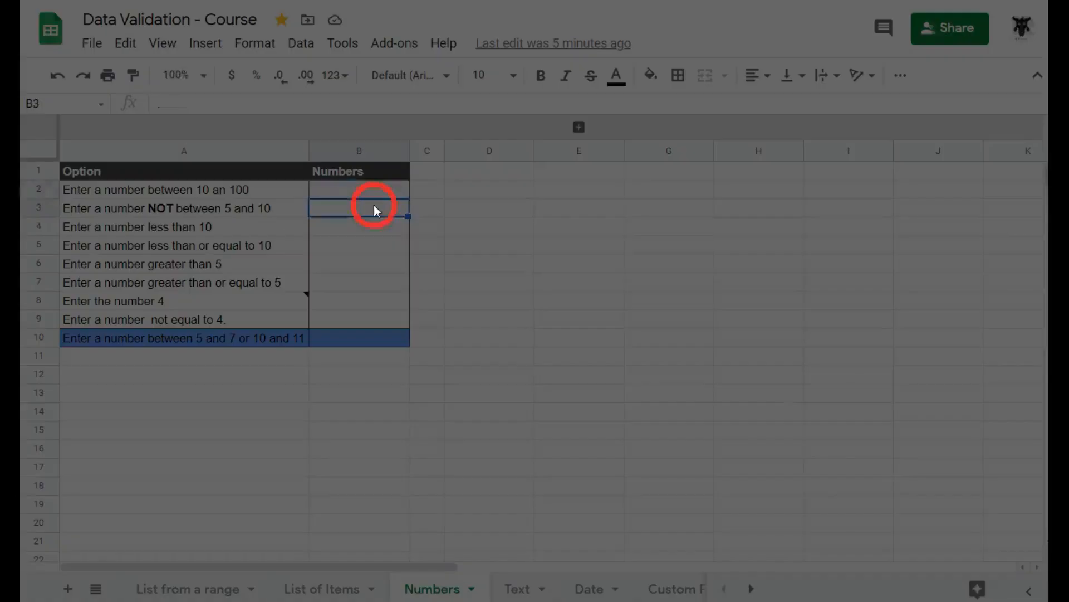
click(728, 342)
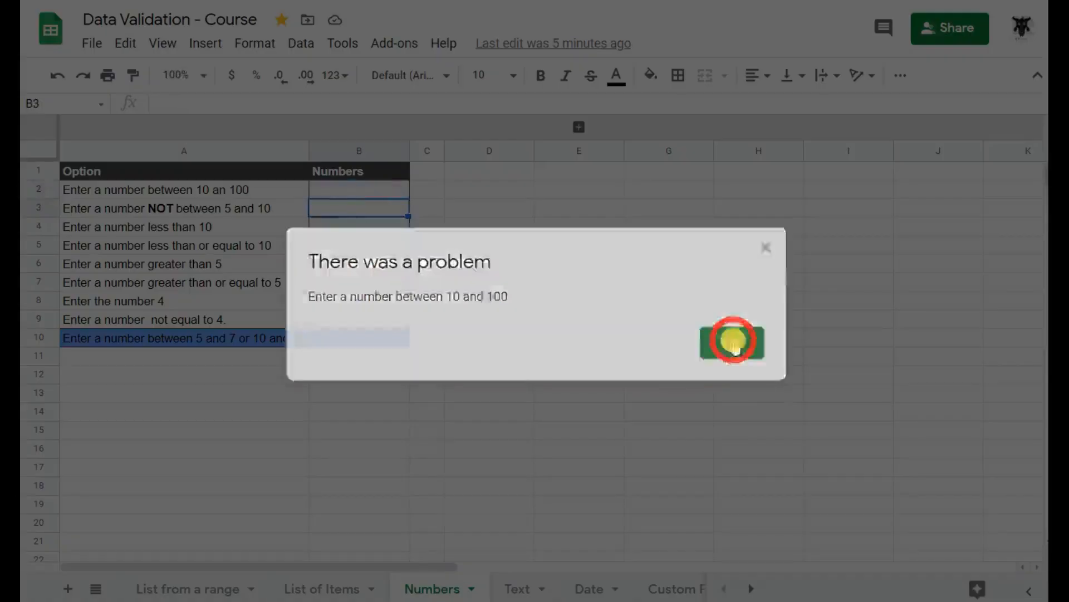
- Open the data validation rule of cell B2 and review its criteria types and number conditions
click(392, 190)
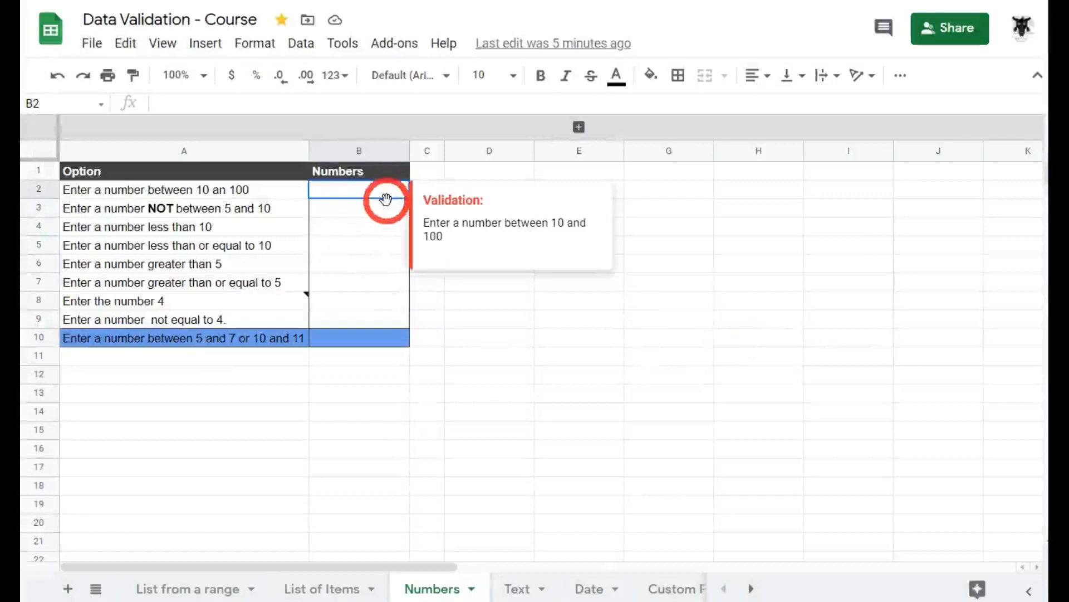
right_click(389, 188)
scroll(453, 250, down, 5)
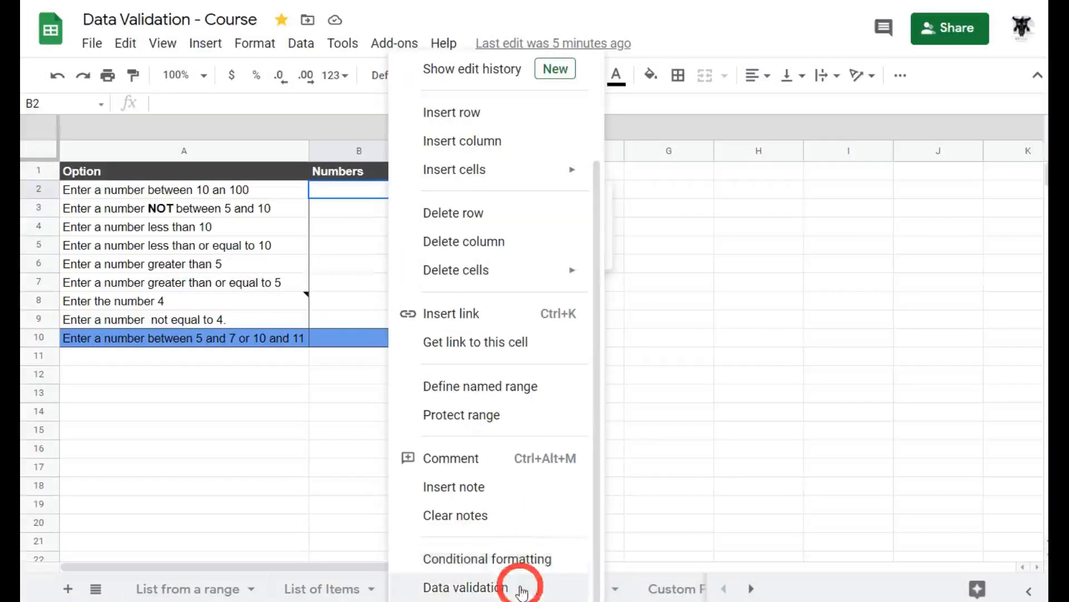
click(522, 589)
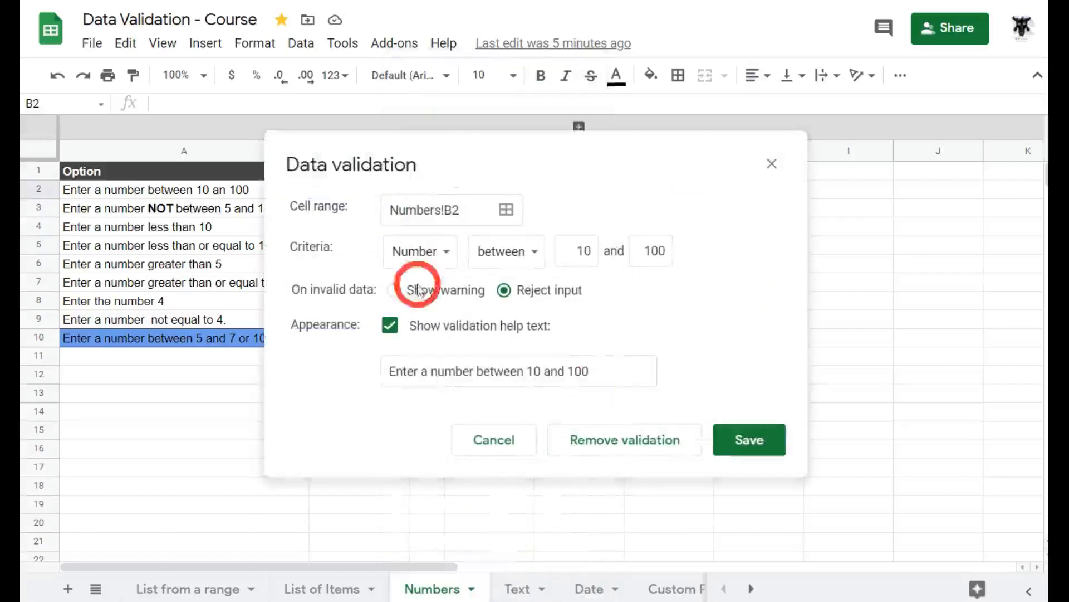
click(458, 259)
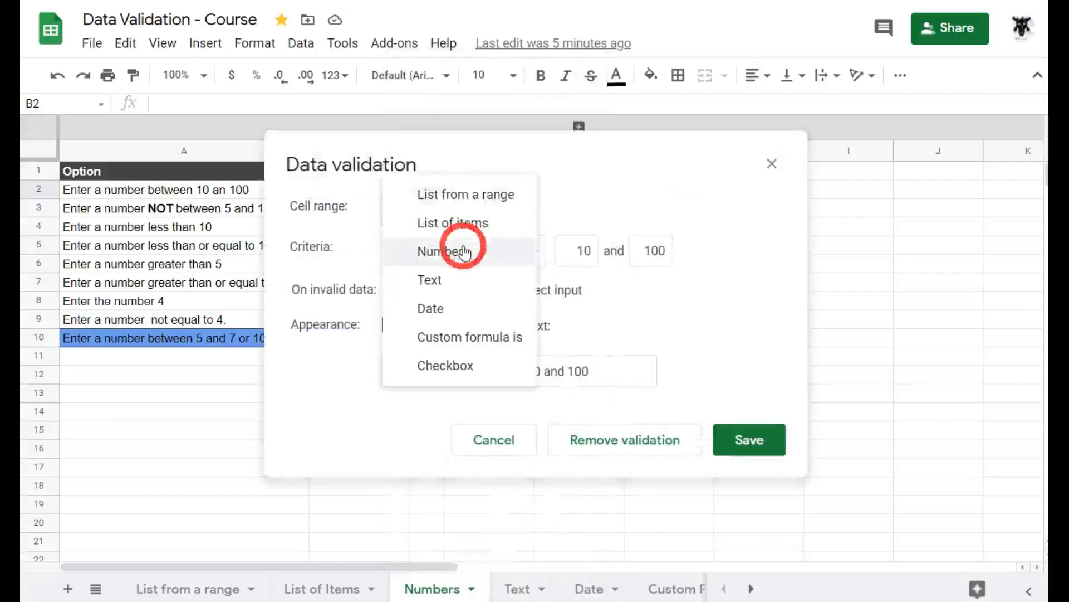
click(461, 245)
click(501, 251)
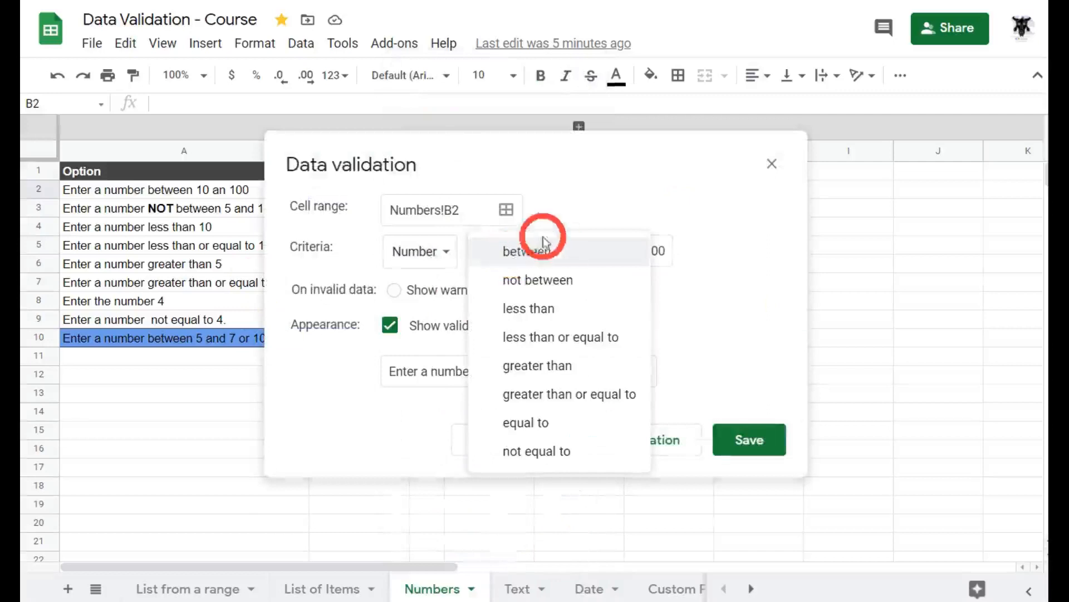
click(663, 178)
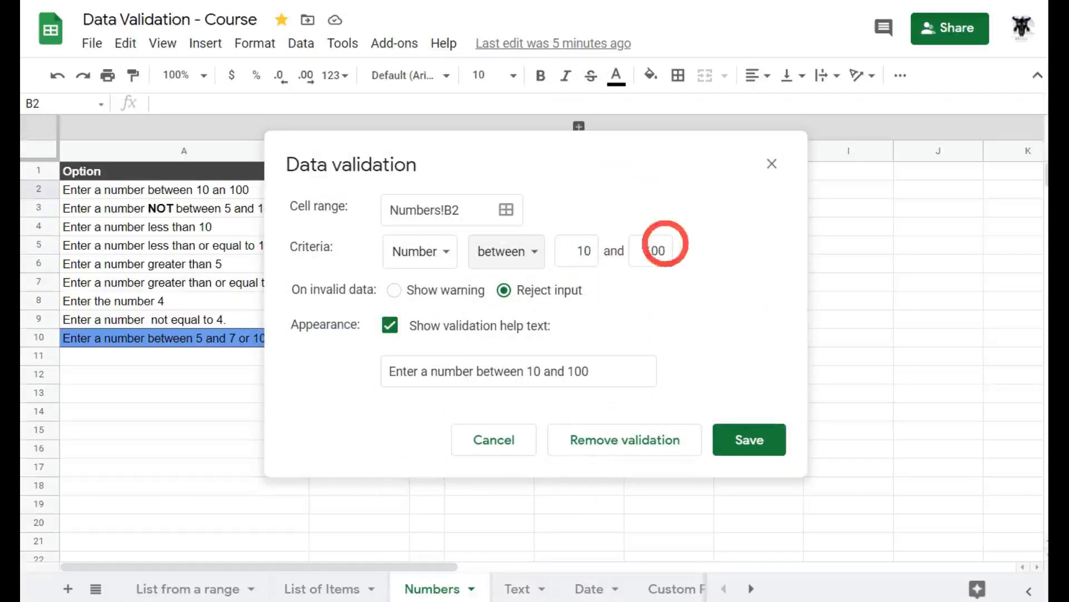
- Turn the validation help text off and on again in B2's rule, and save the rule
click(479, 325)
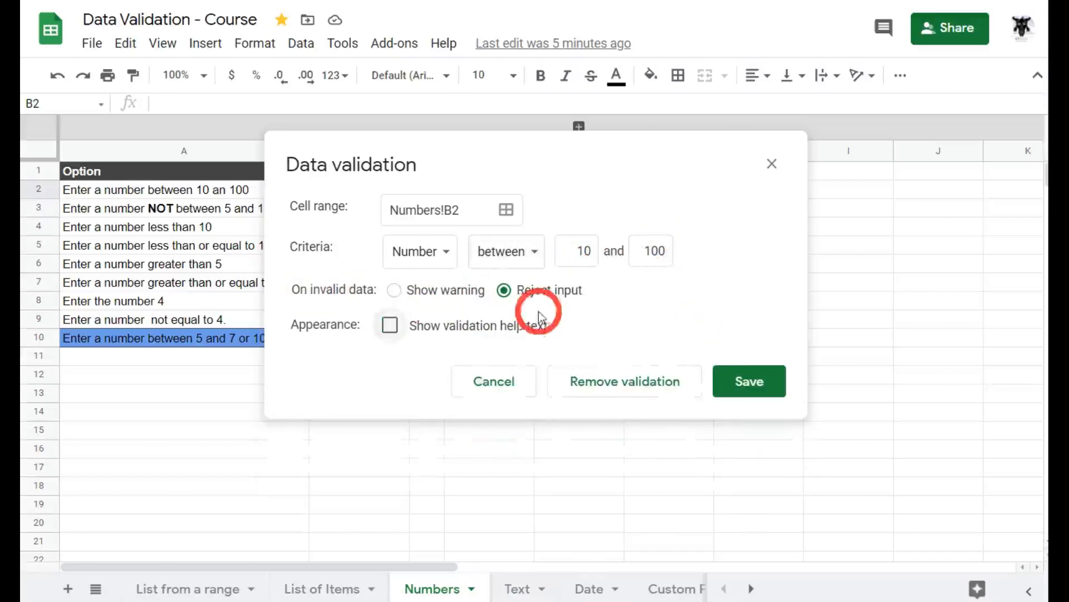
click(391, 325)
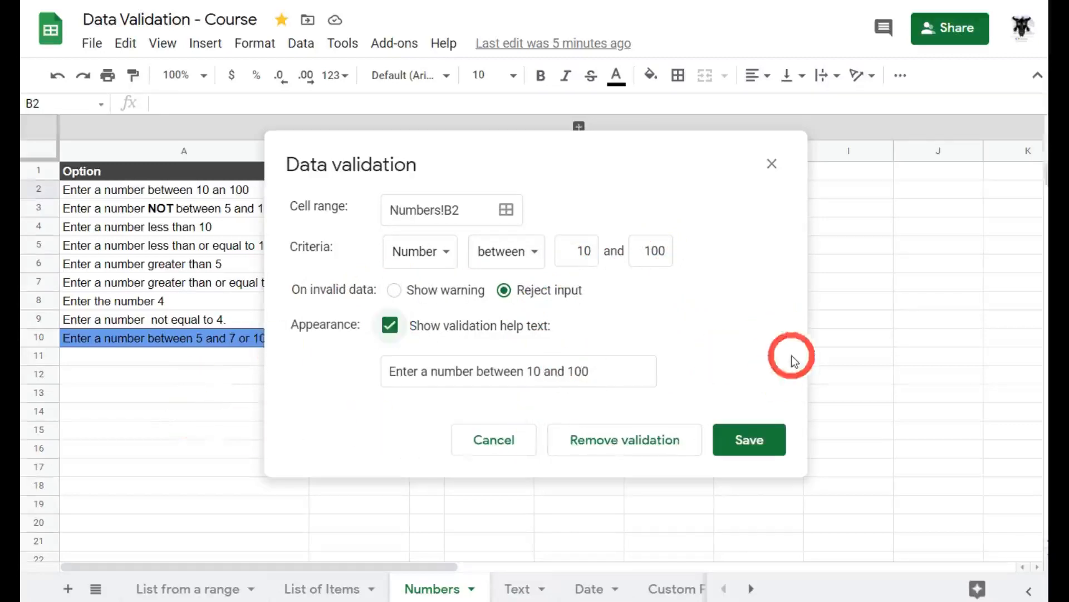
click(758, 446)
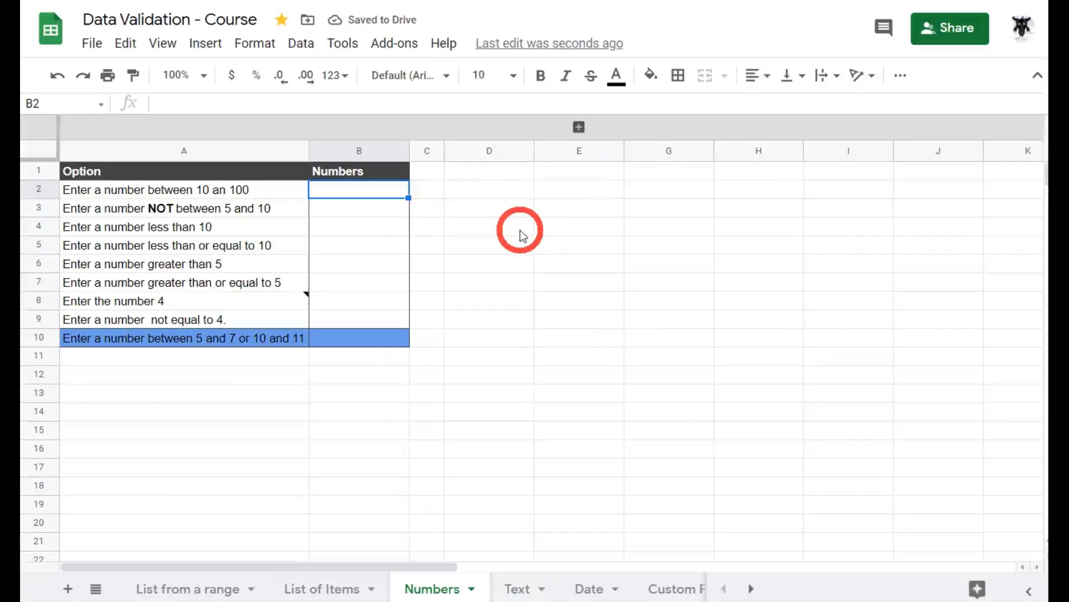
- Enter the decimal number 10.023 in cell B2 and reselect the cell
click(352, 191)
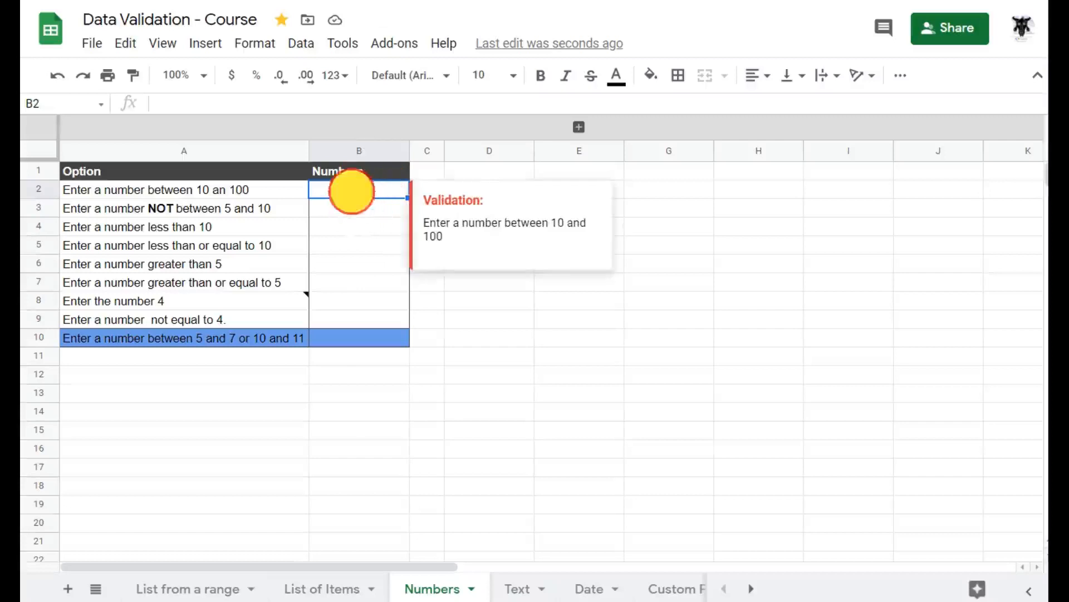
text(10.023)
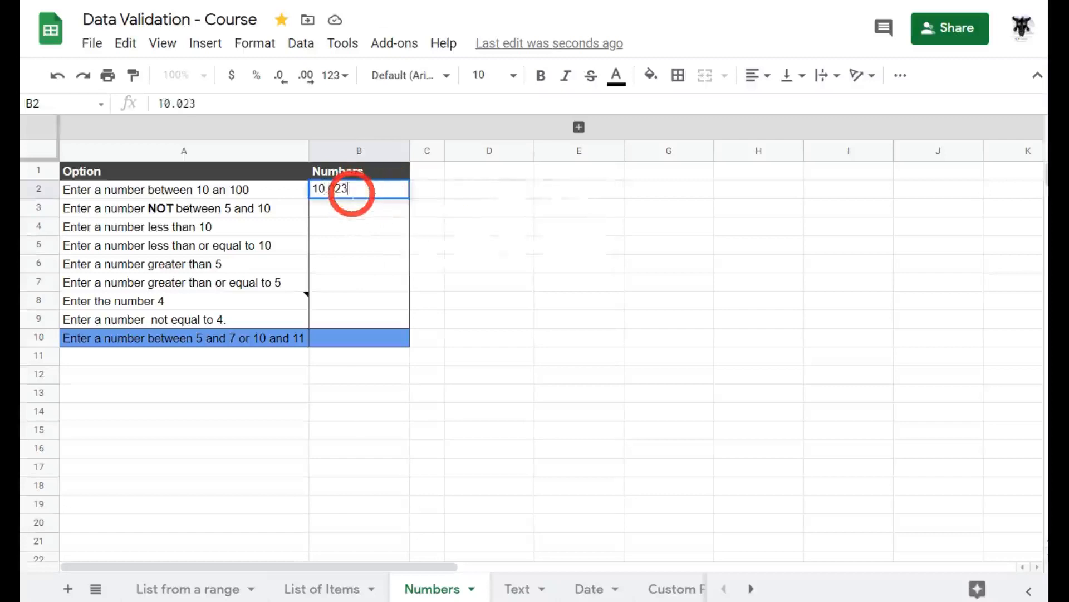
key(Return)
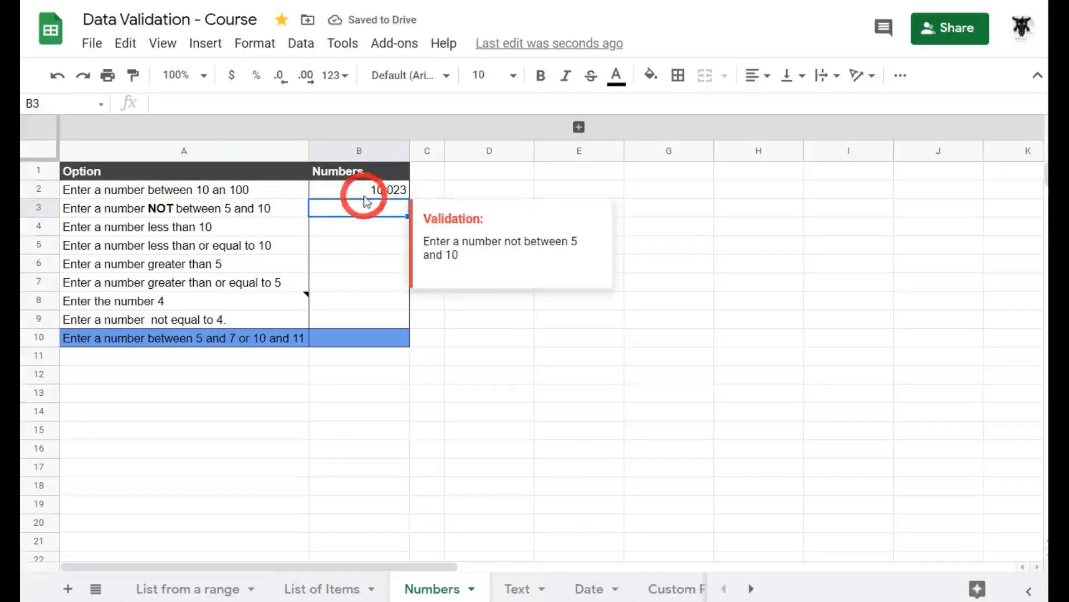
click(377, 191)
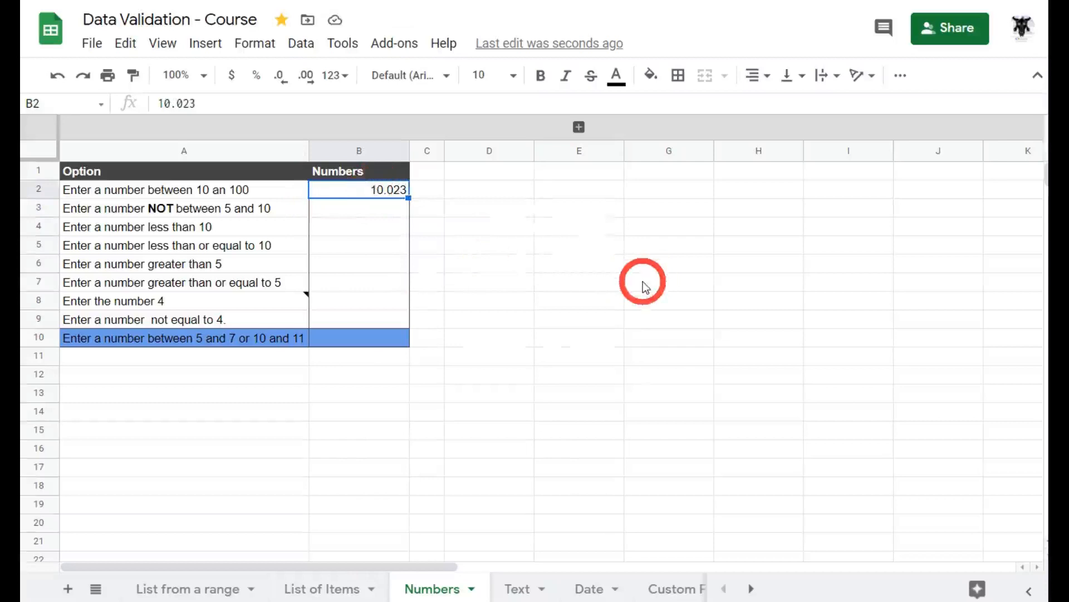
- Enter 1 in cell B3, for the number not between 5 and 10
click(334, 225)
click(359, 209)
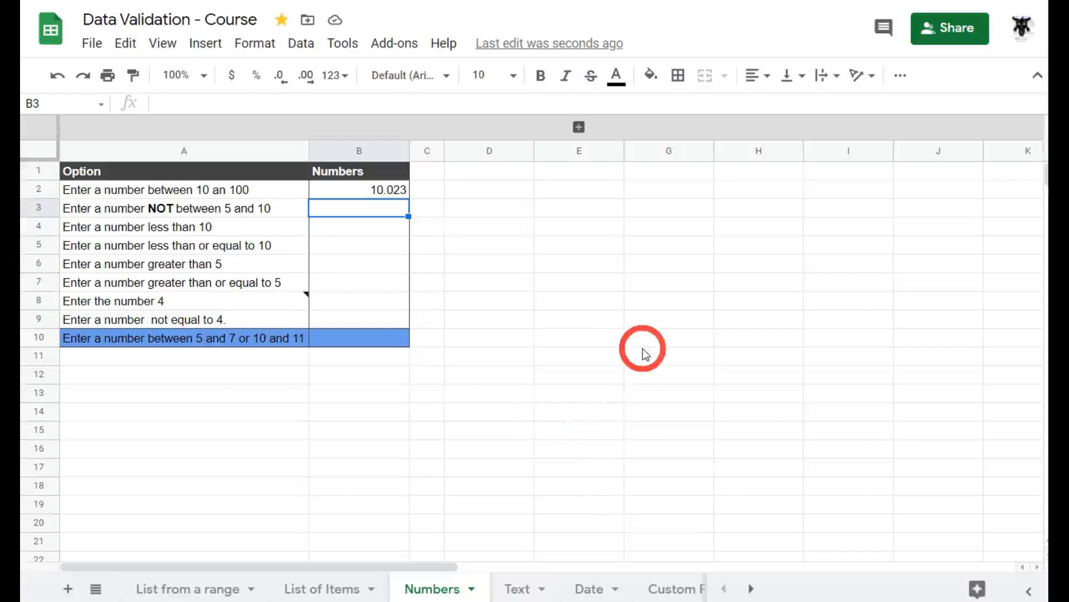
key(Return)
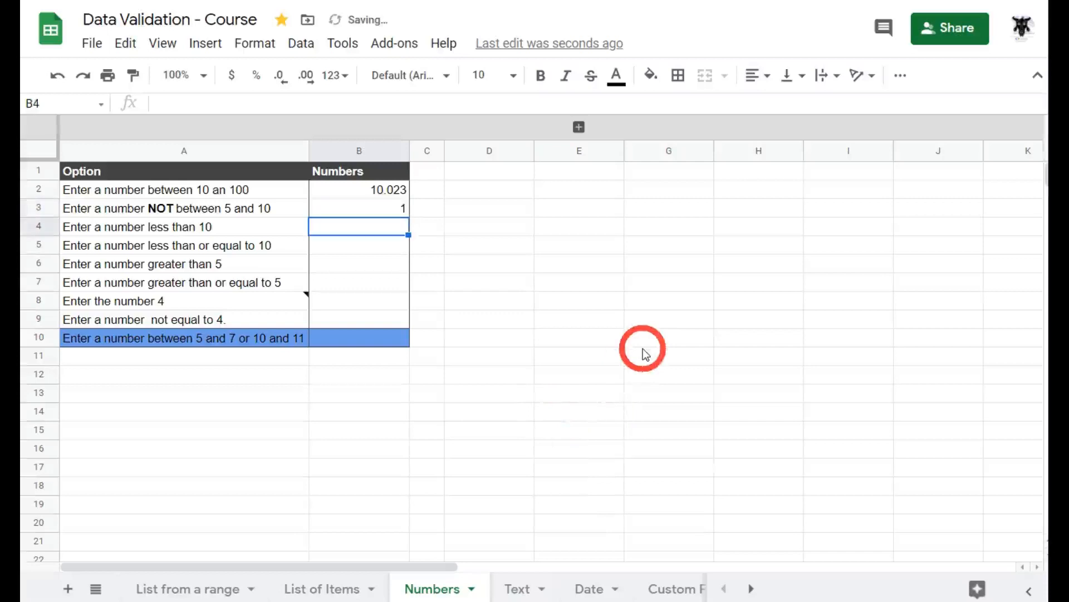
- Change the number in cell B3 to 1000
click(382, 207)
key(Return)
key(Return)
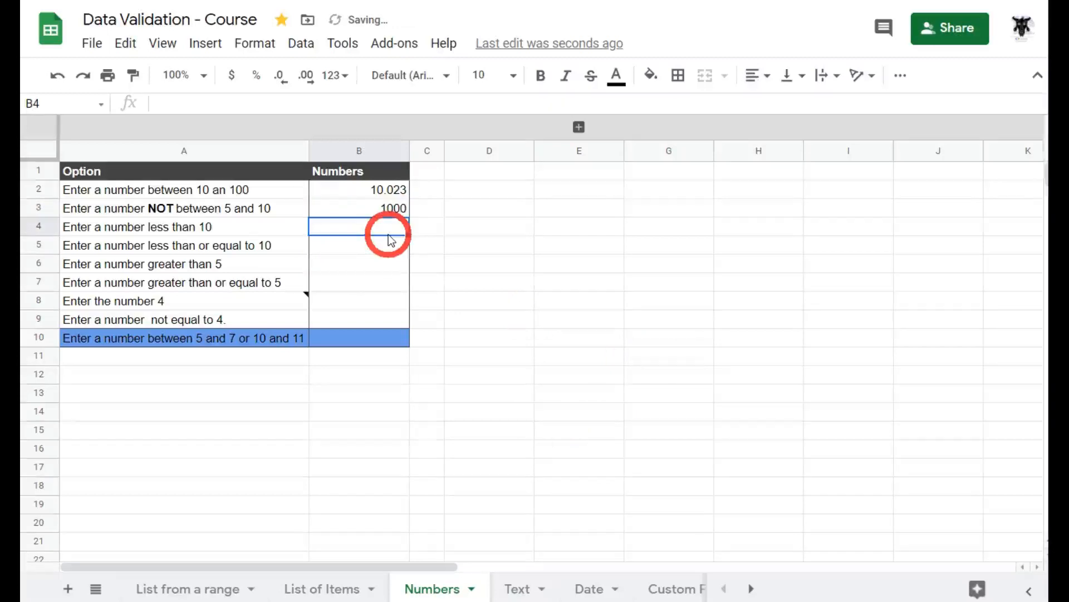
- Try to enter 5 and 6 in cell B3, dismissing the error after each
click(388, 213)
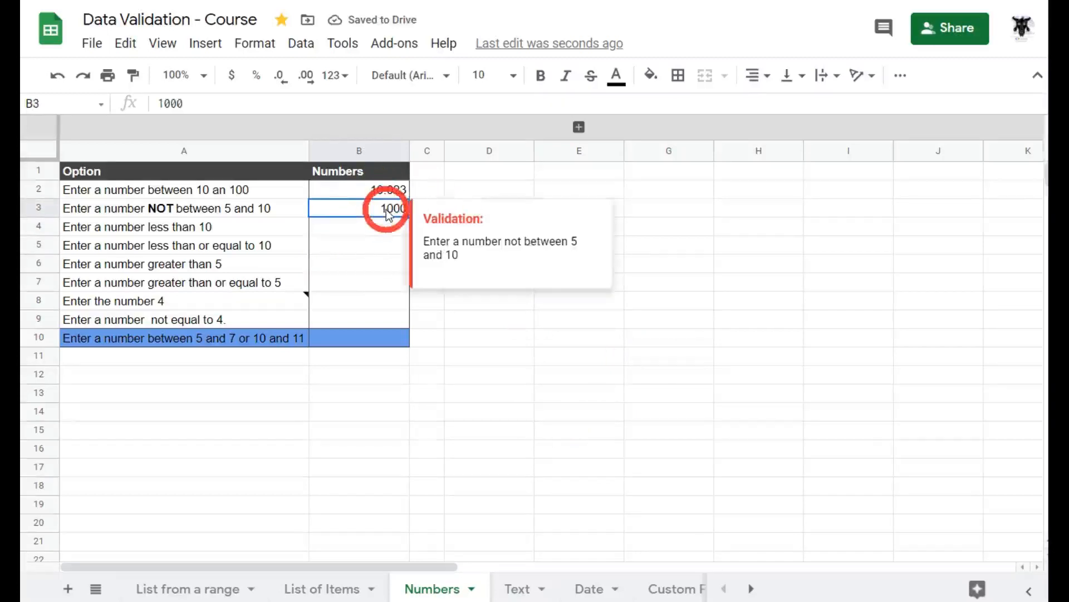
text(5)
key(Return)
click(738, 344)
click(404, 209)
text(6)
key(Return)
click(746, 341)
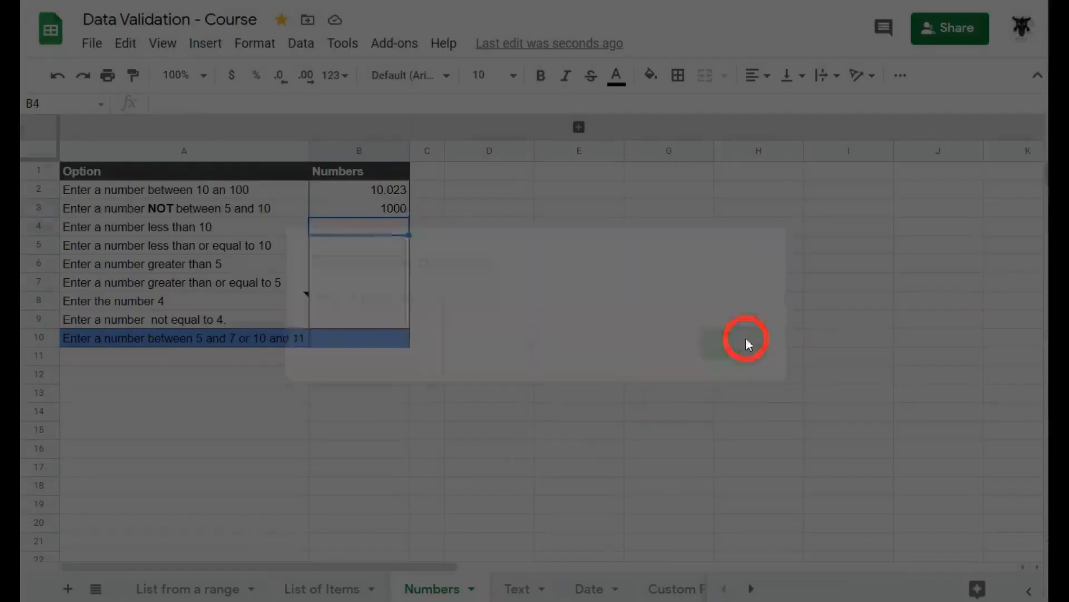
- Review the data validation rule of cell B3, keep its Number criteria not between 5 and 10, and save it
click(406, 210)
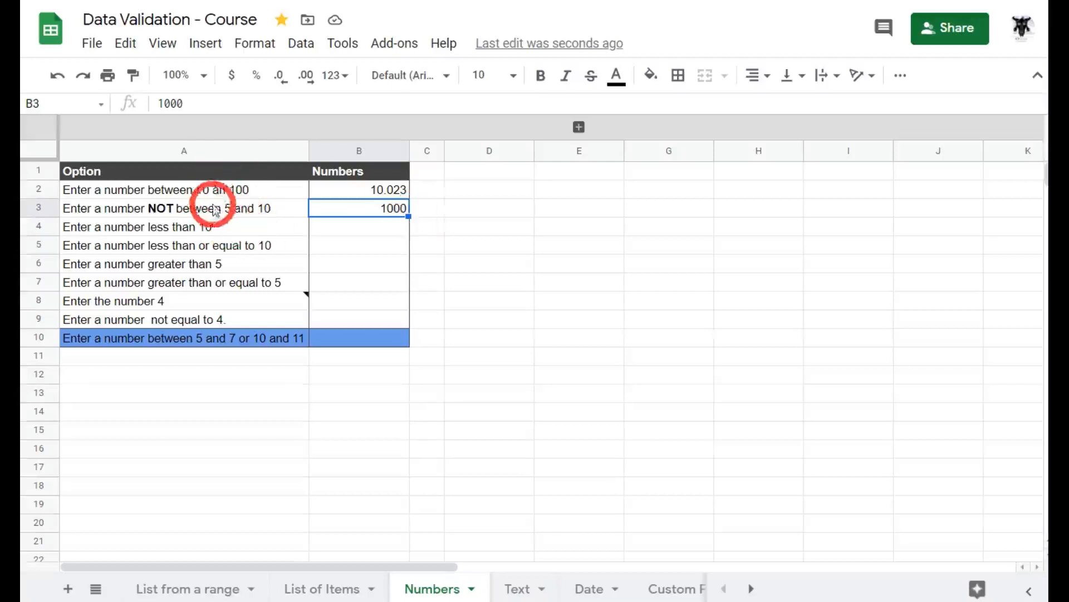
click(354, 214)
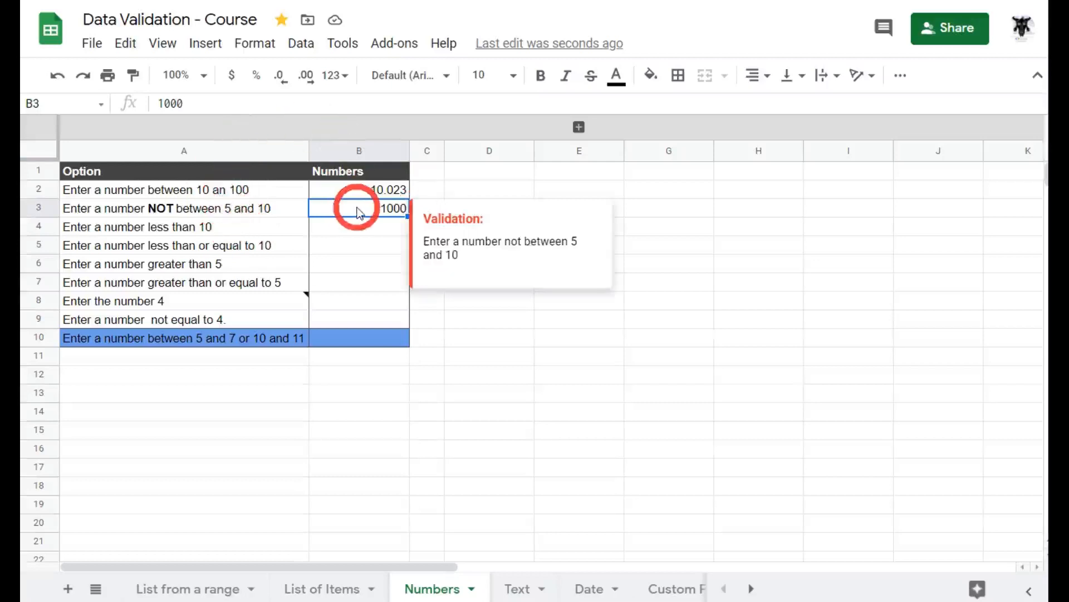
right_click(394, 214)
scroll(395, 347, down, 3)
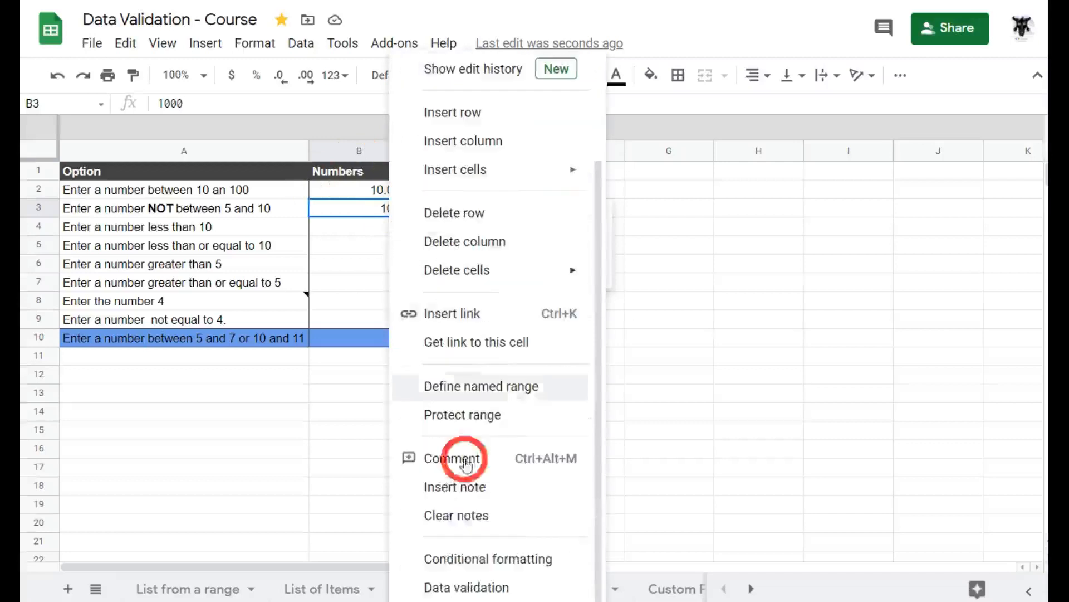
click(478, 584)
click(452, 250)
click(460, 254)
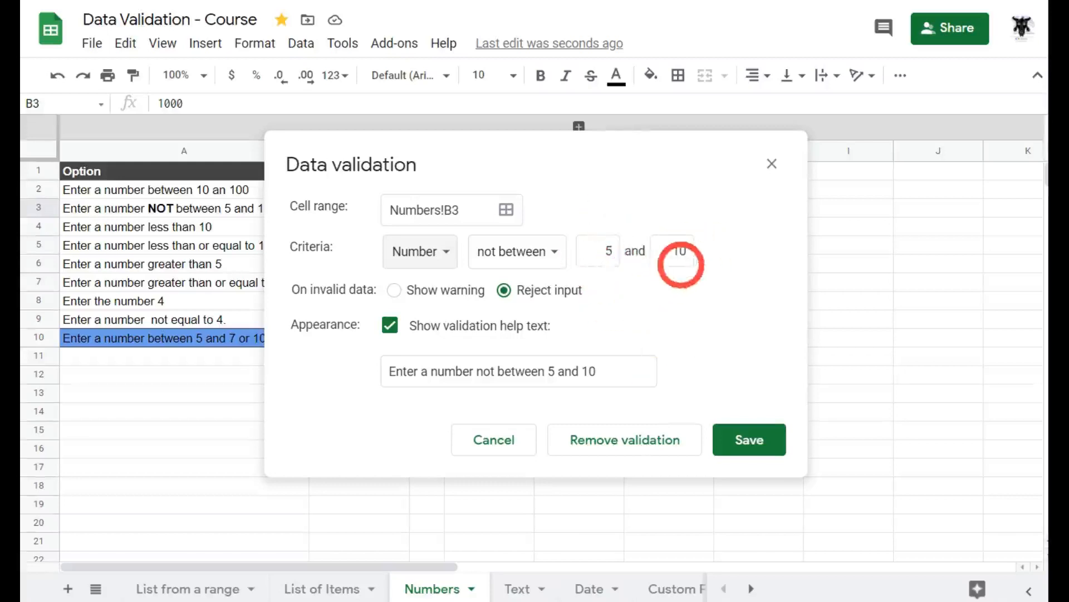
click(760, 450)
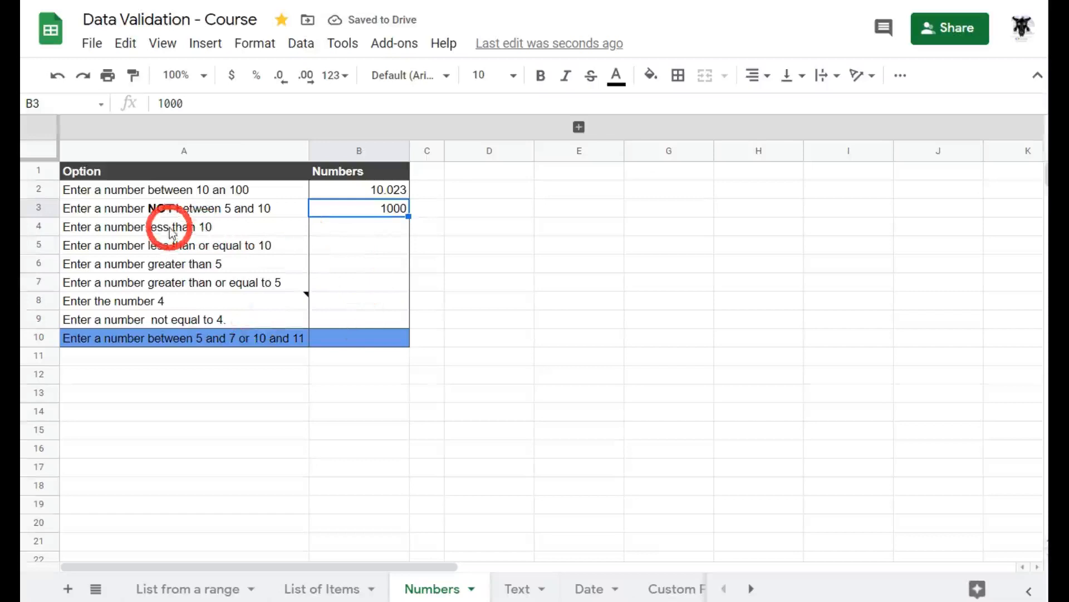
- Enter 3 in cell B4, for the number less than 10
click(379, 227)
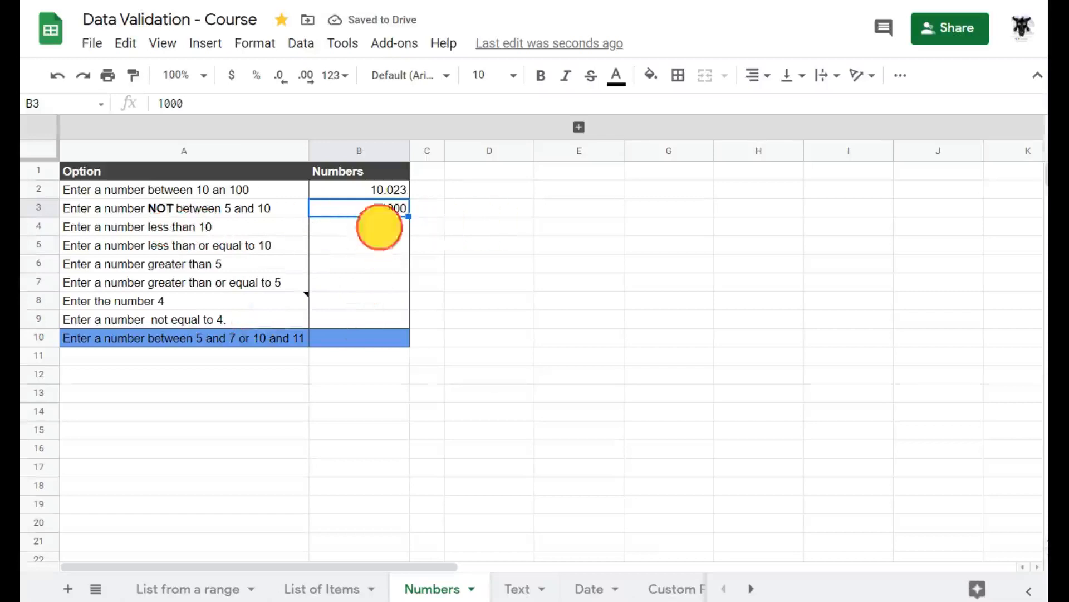
text(3)
key(Return)
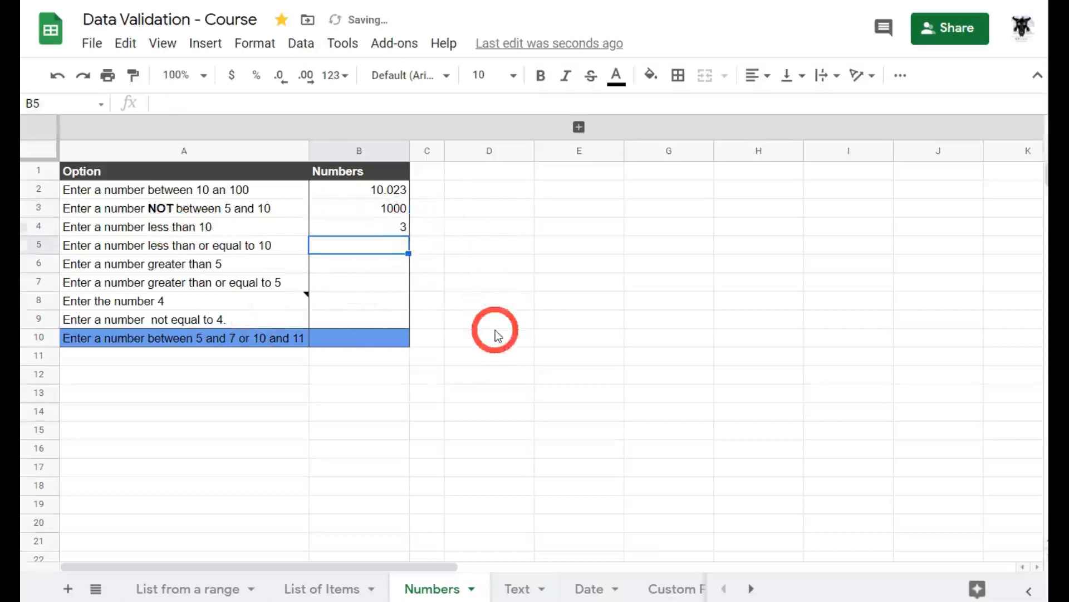
- Try to enter 13 in cell B4 and dismiss the error
click(399, 233)
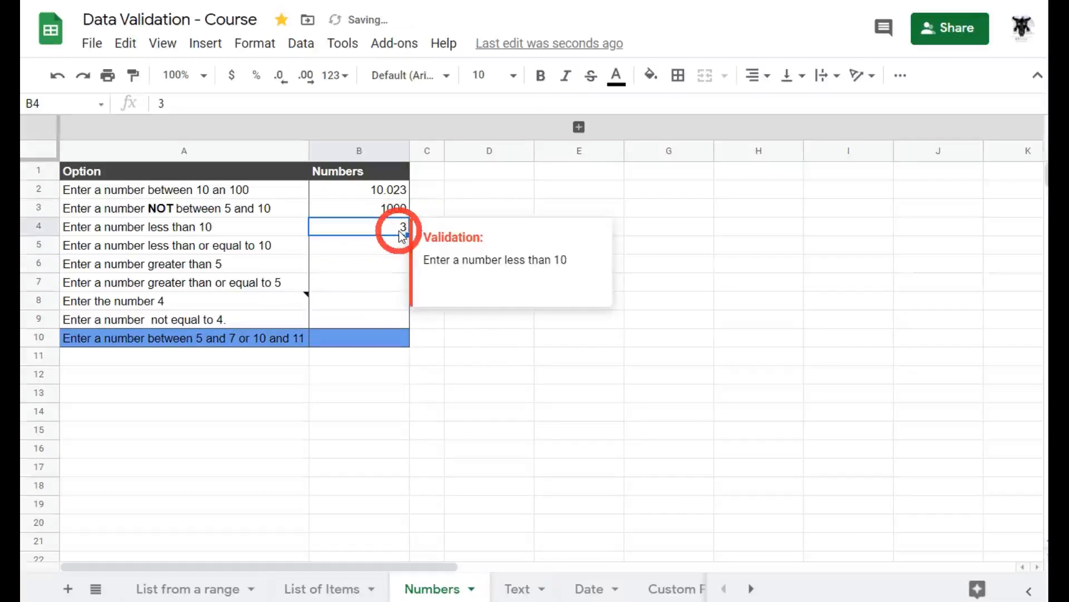
text(13)
key(Return)
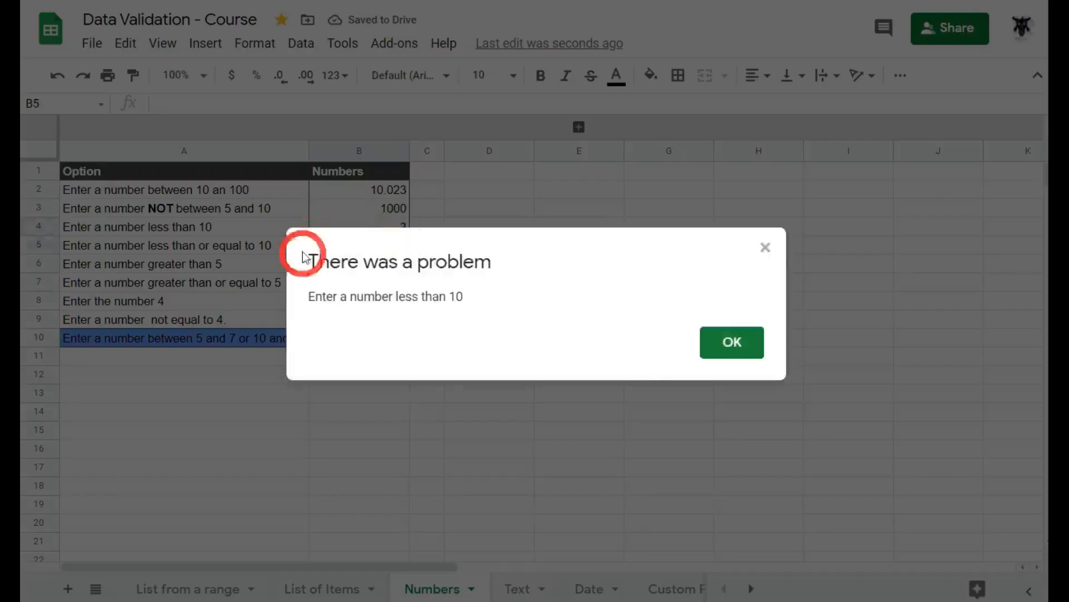
click(703, 339)
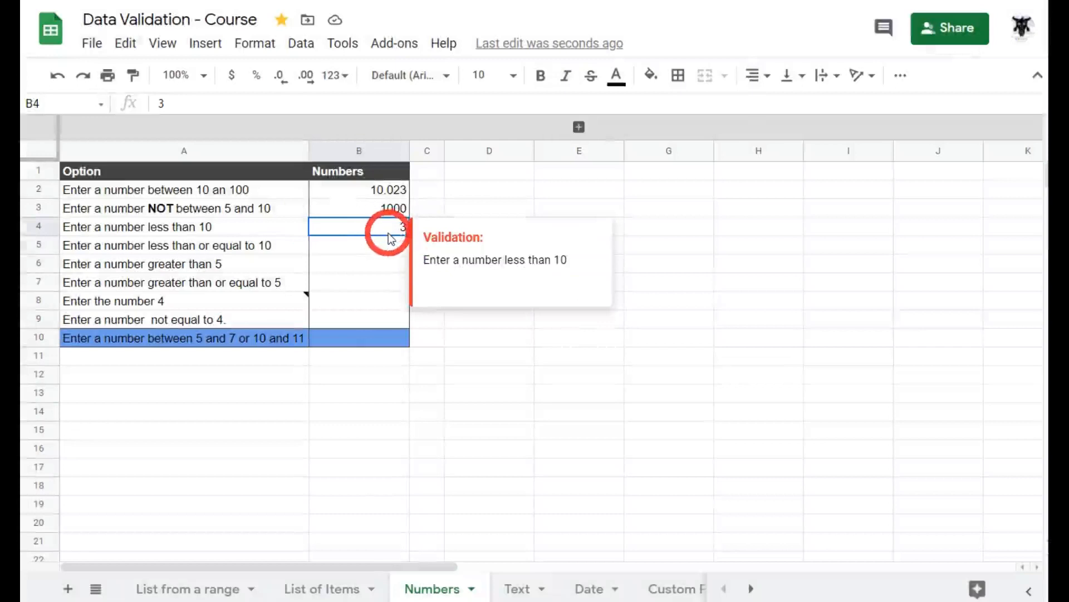
click(579, 284)
- Change the number in cell B4 to 9.5
click(395, 230)
text(9.5)
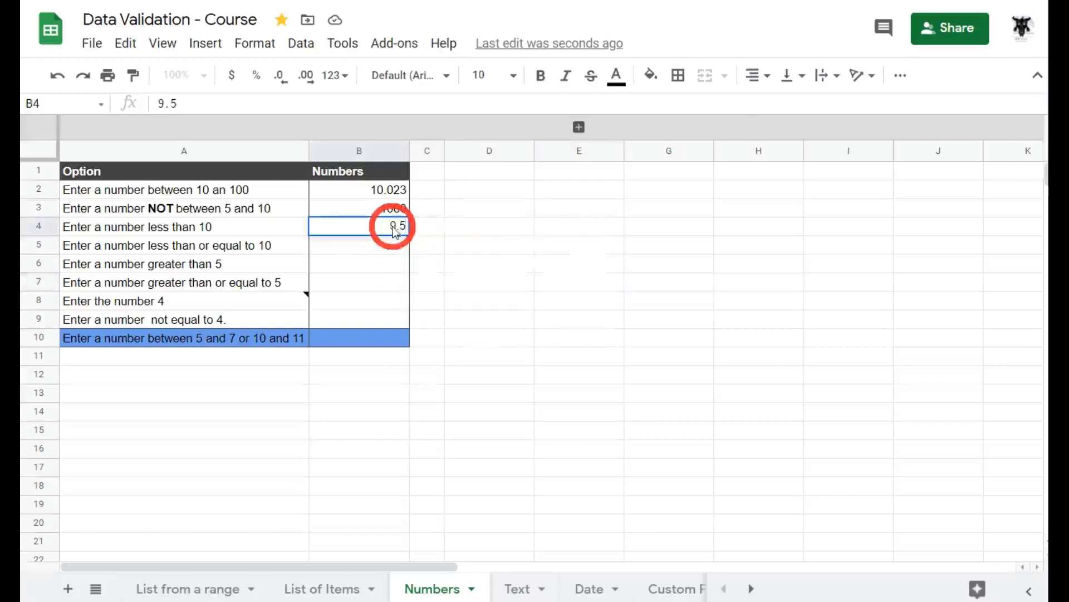
key(Return)
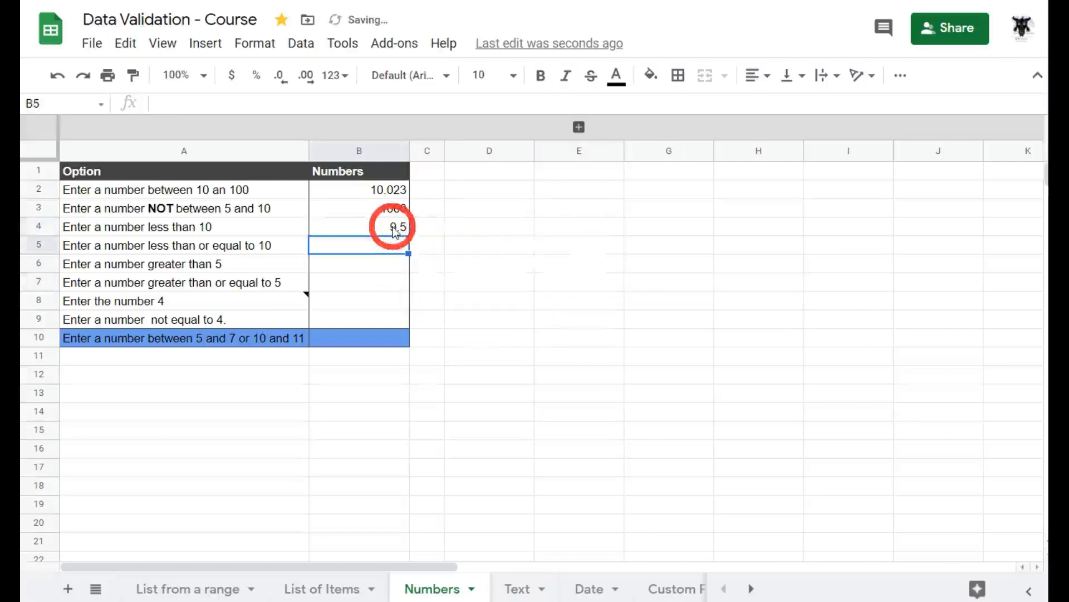
- Review the data validation rule of cell B4, keep its Number criteria less than 10, and save it
click(384, 229)
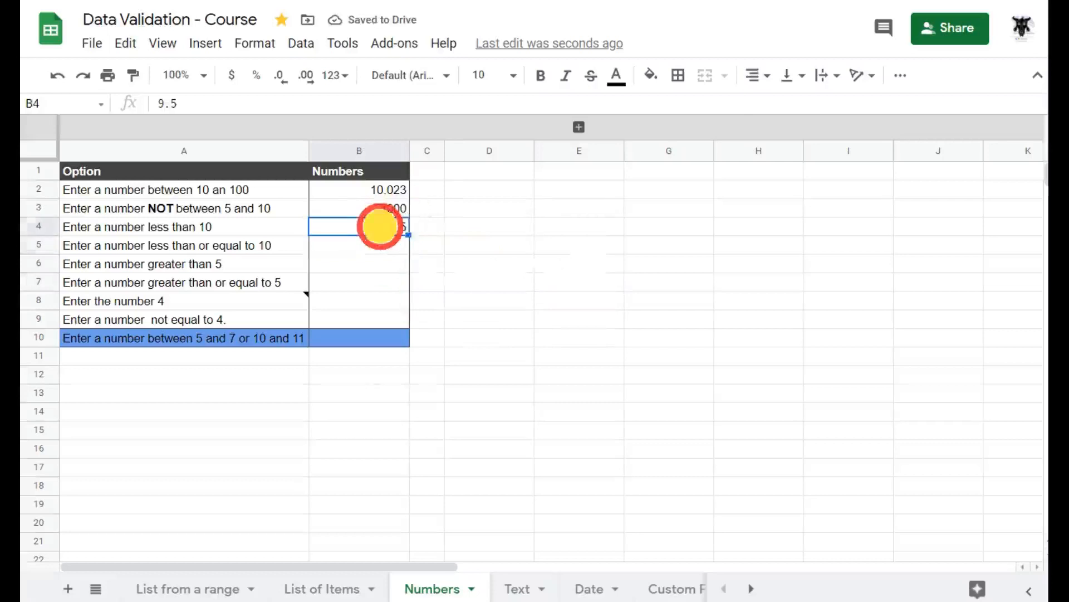
right_click(383, 228)
scroll(511, 556, down, 2)
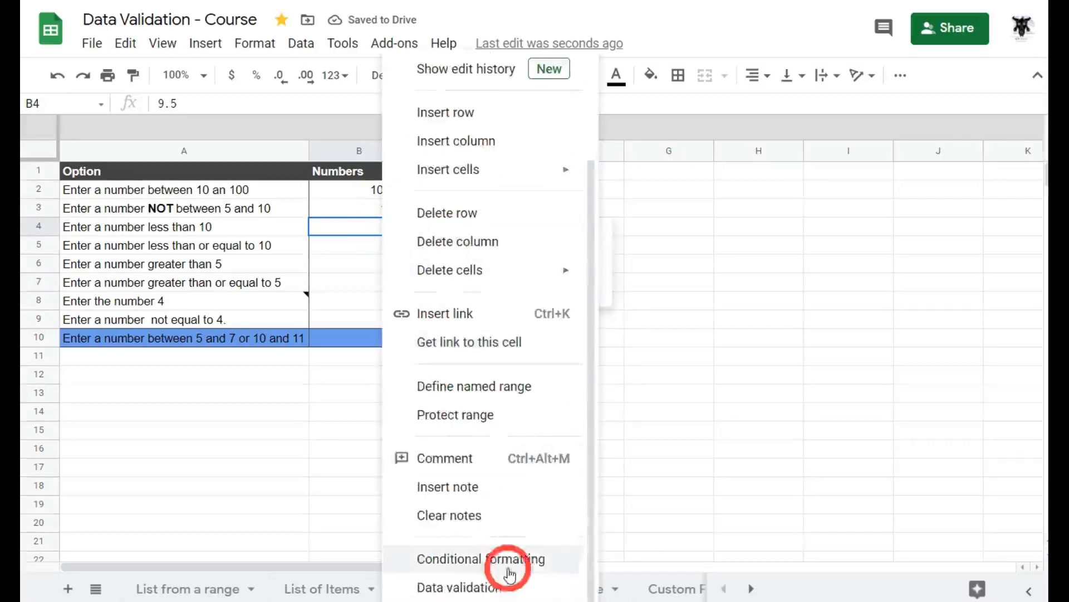
click(510, 579)
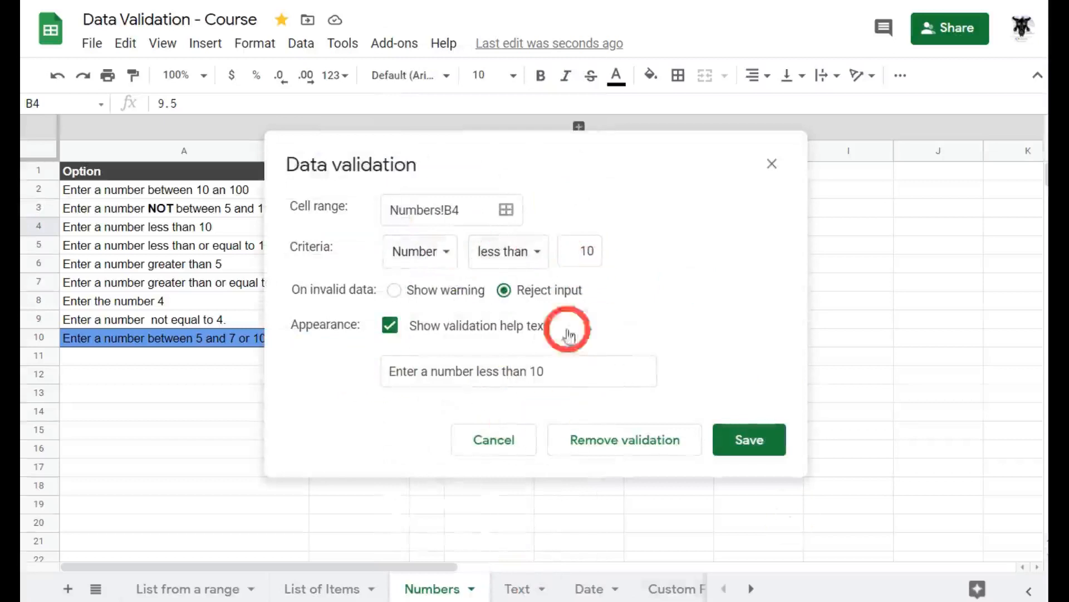
click(760, 439)
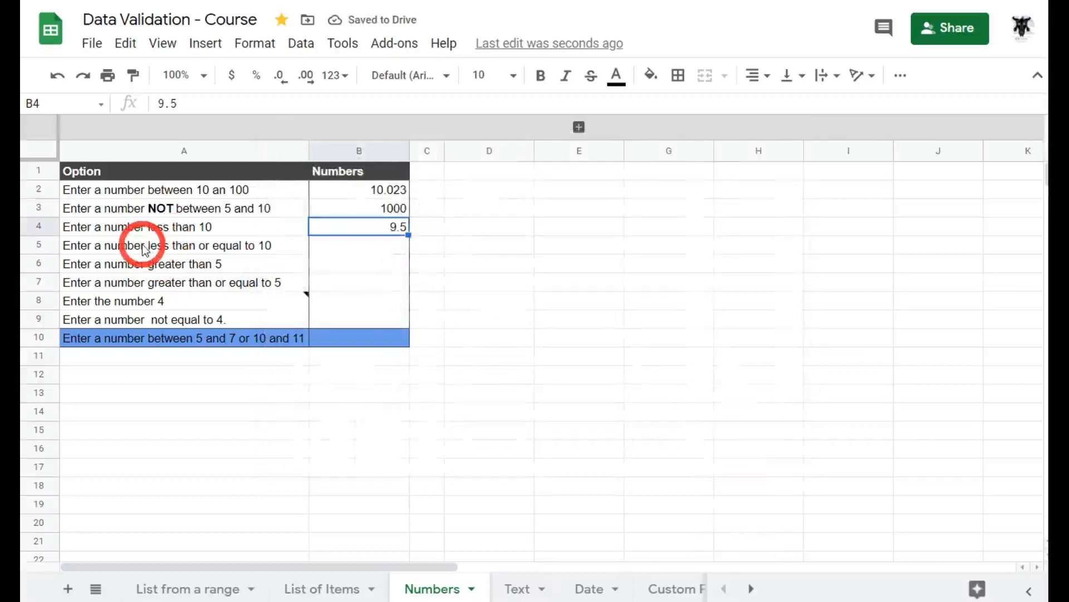
- Review the data validation rule and condition options of cell B5, keep Number less than or equal to 10, and save it
click(349, 252)
right_click(362, 254)
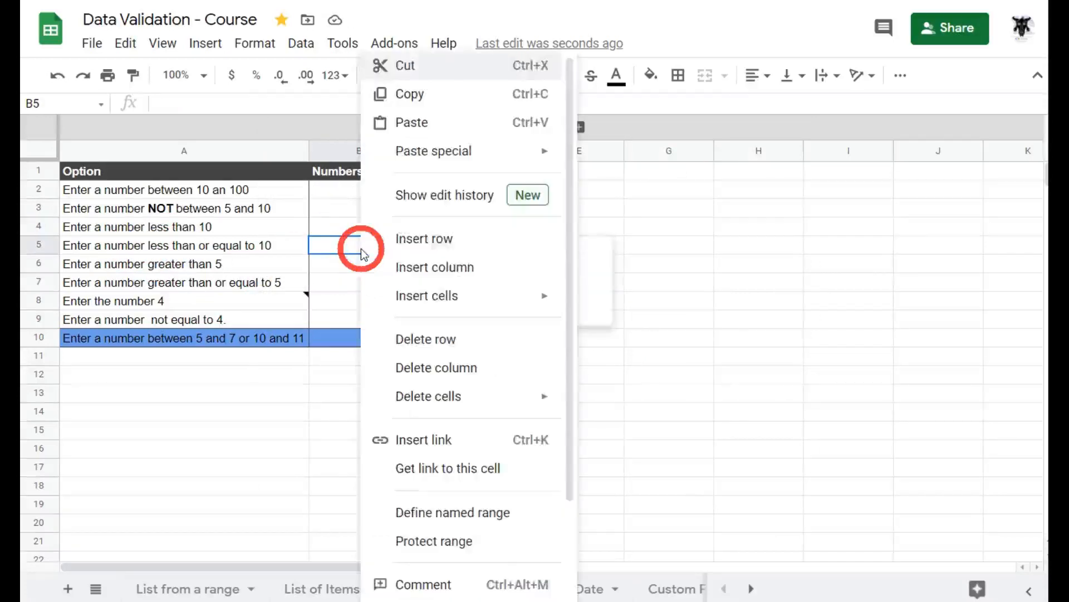
scroll(454, 279, down, 3)
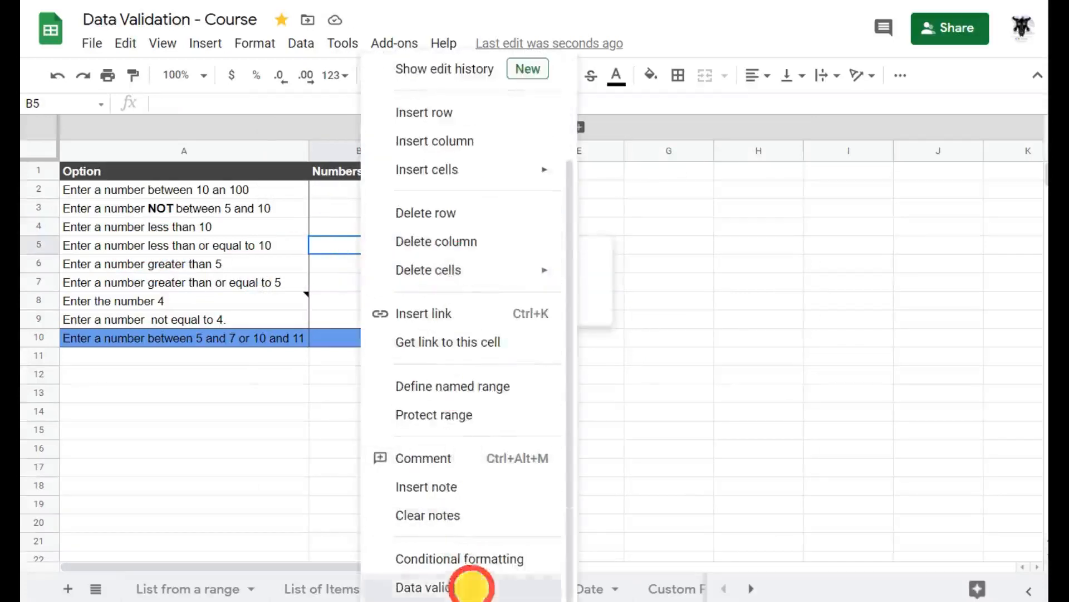
click(471, 588)
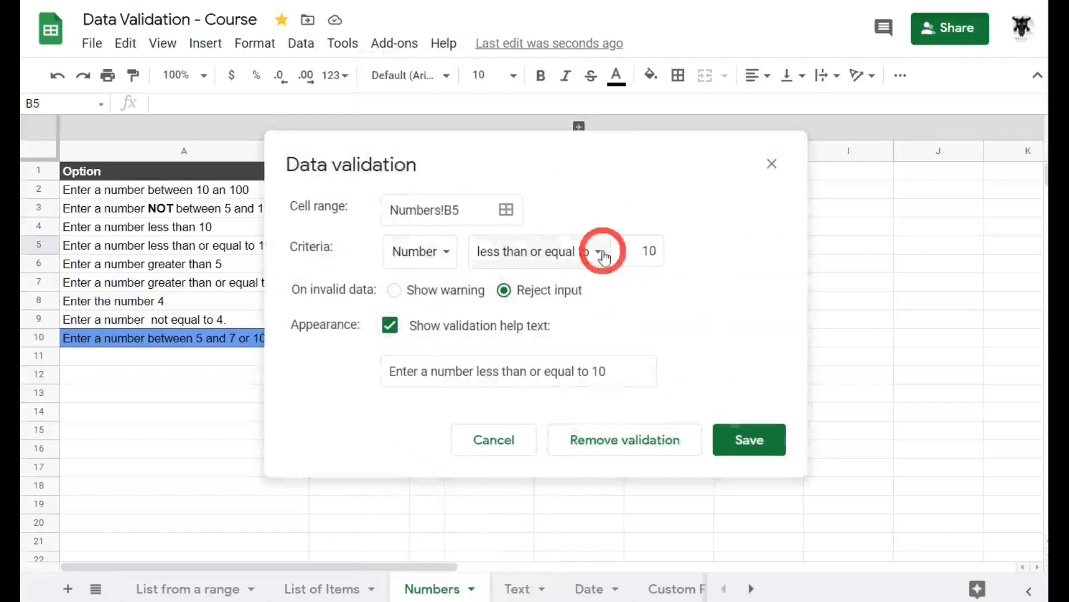
click(604, 257)
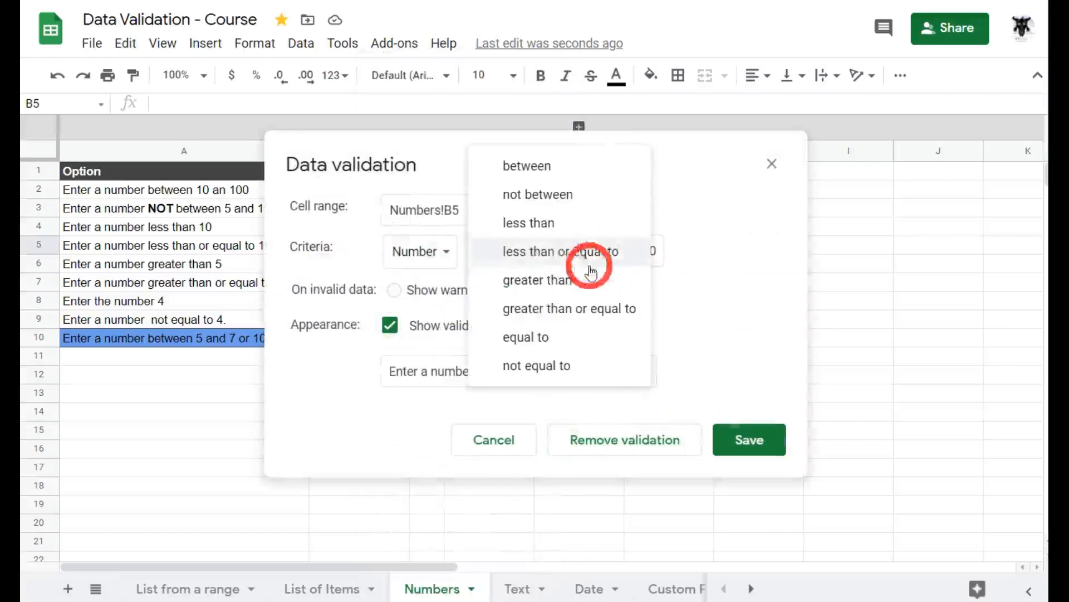
click(621, 252)
click(753, 443)
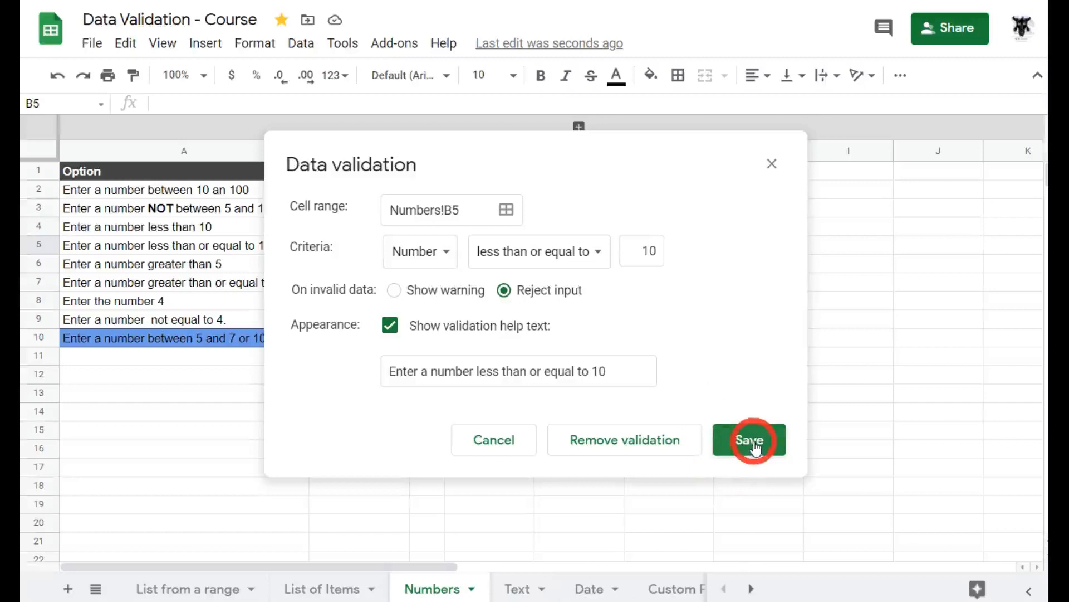
- Enter 10 in cell B5, for the number less than or equal to 10
click(348, 251)
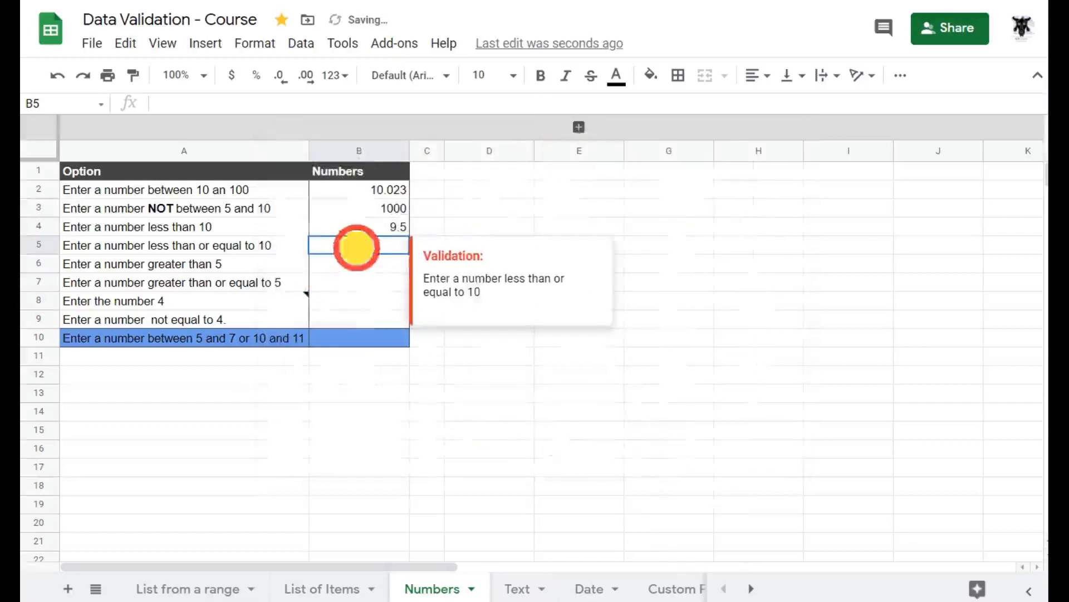
text(10)
key(Return)
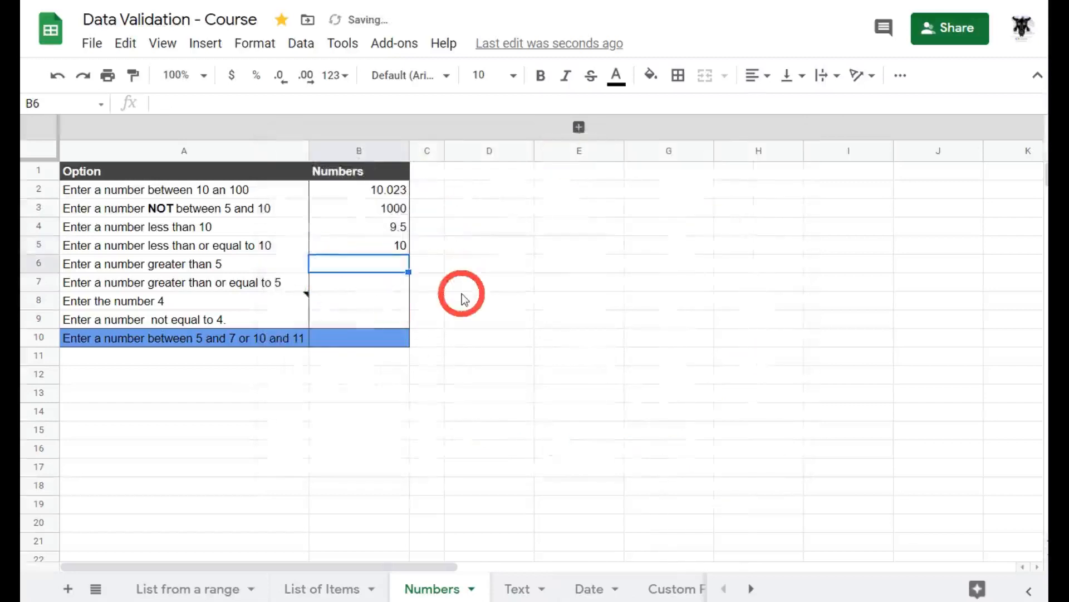
- Try to enter a number greater than 10 in cell B5 and dismiss the error
click(398, 249)
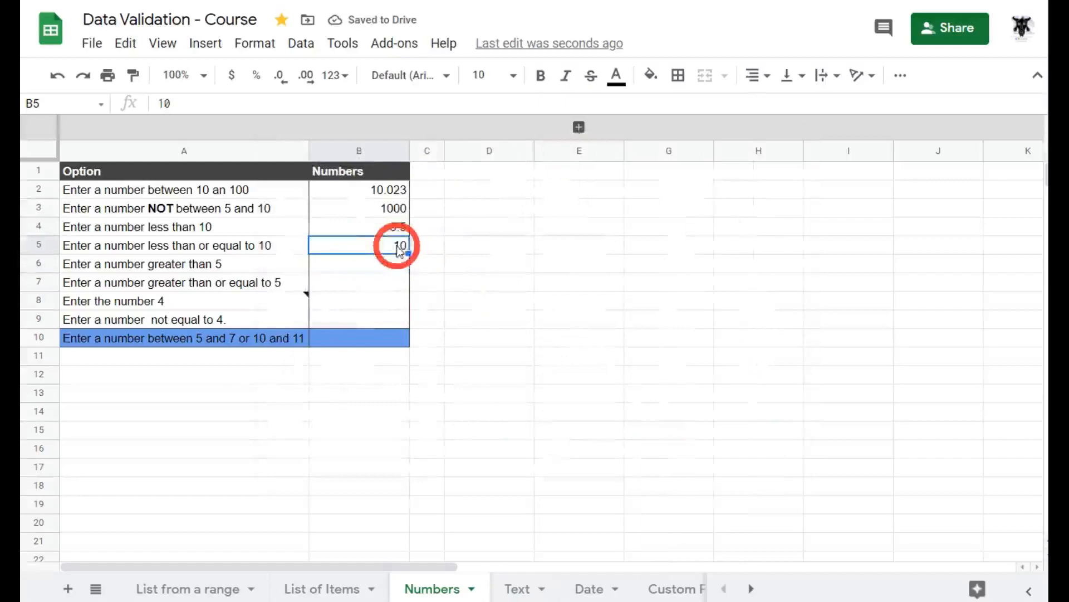
key(Return)
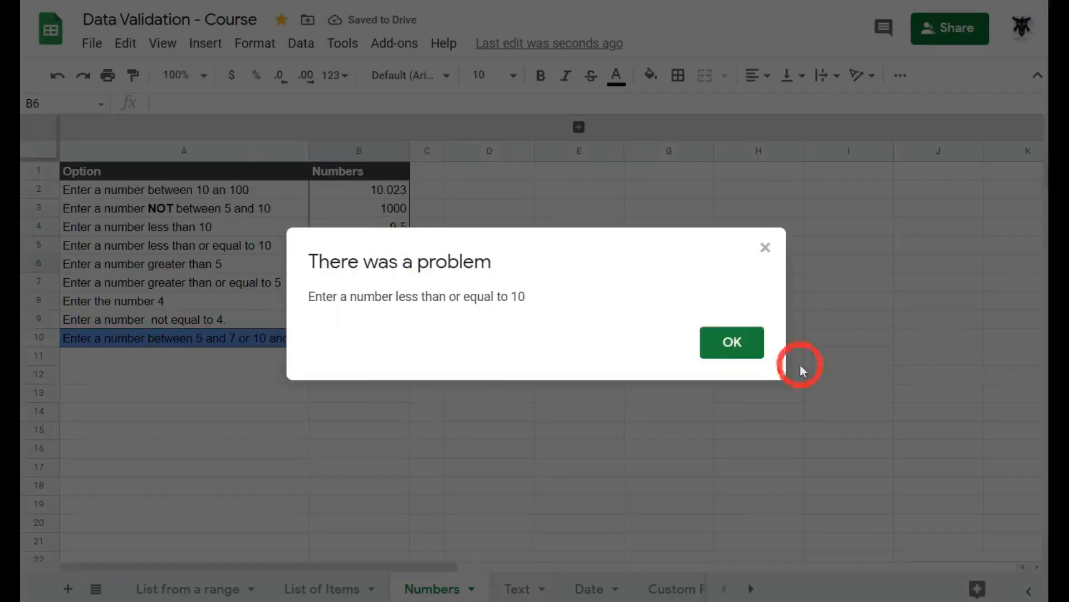
click(744, 345)
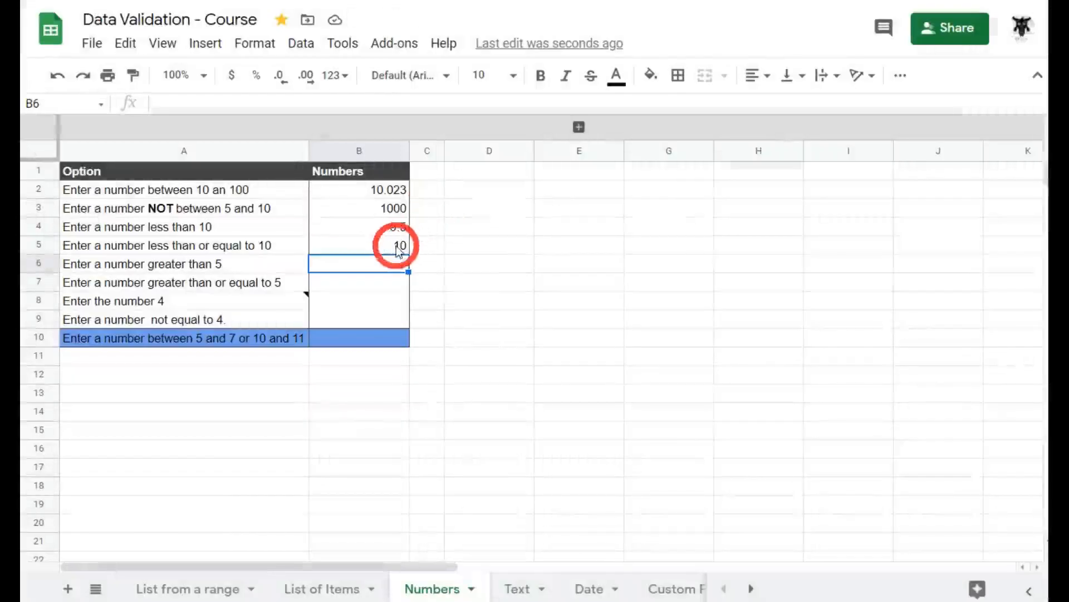
click(480, 305)
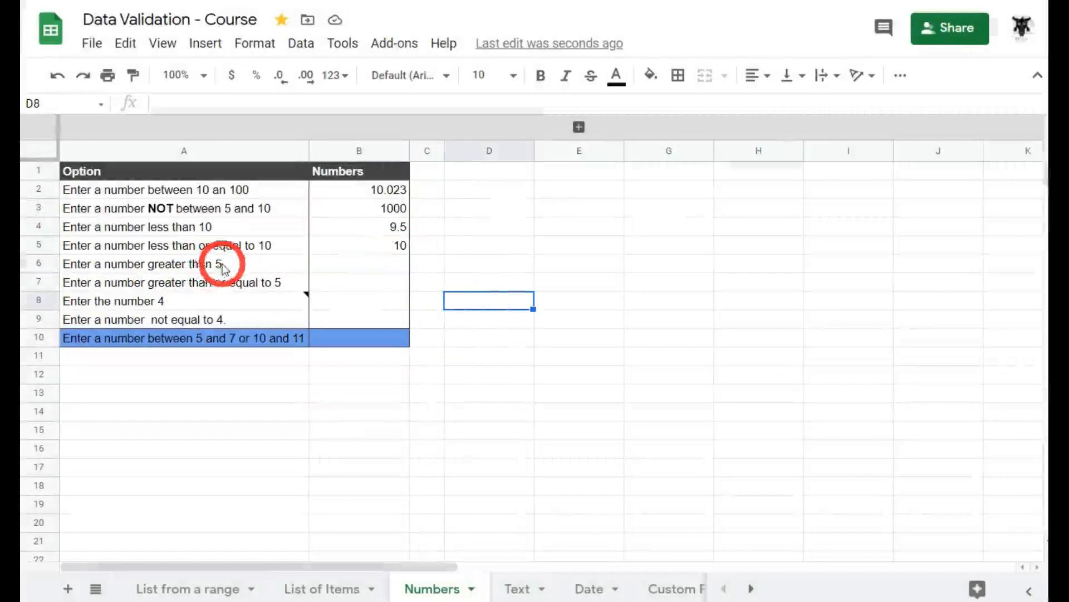
- Try to enter 5 in cell B6, dismiss the error, and enter 5.1 instead
click(402, 264)
text(5)
key(Return)
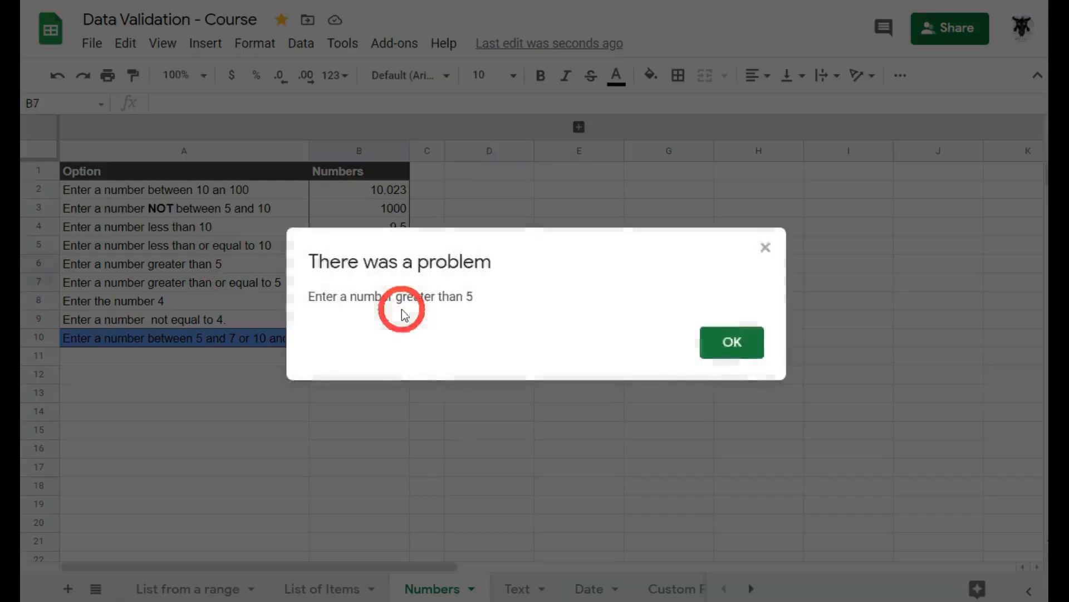
click(724, 341)
text(5.1)
- Change the number in cell B6 to 10000000
click(397, 264)
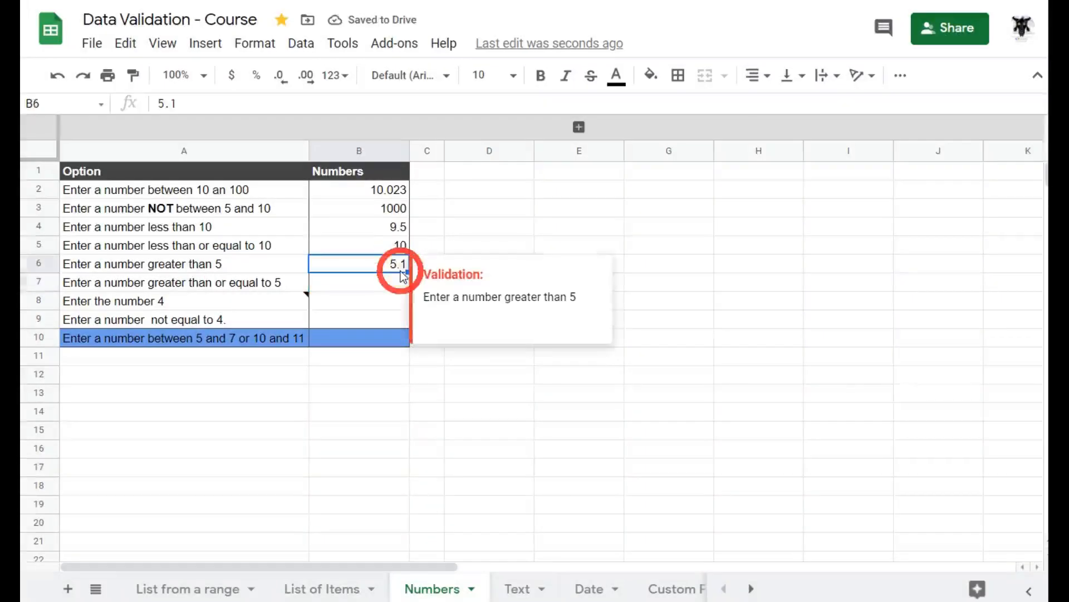
text(1)
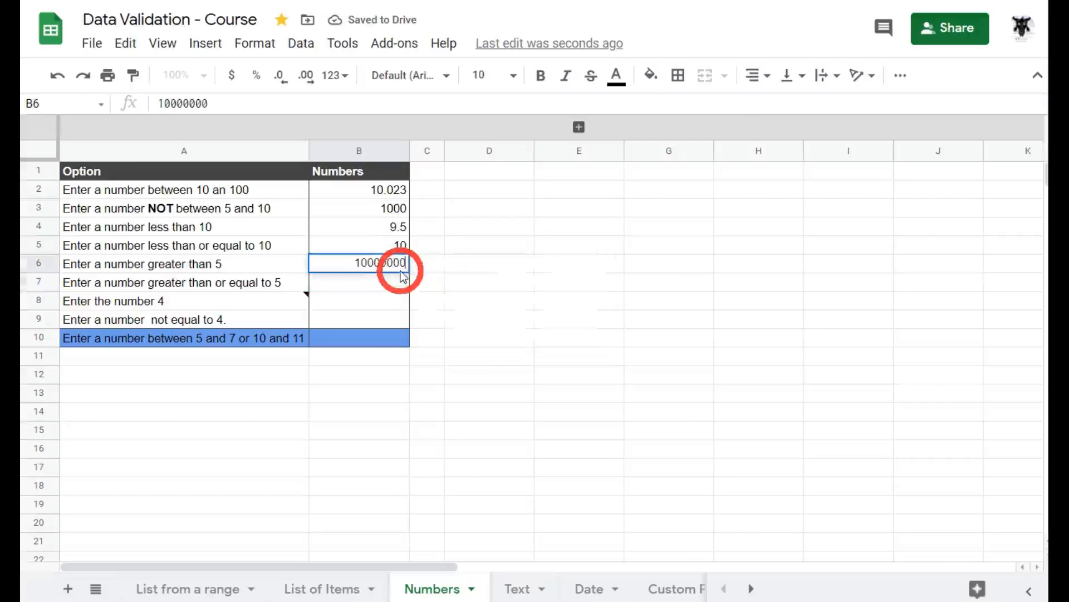
text(0000000)
key(Return)
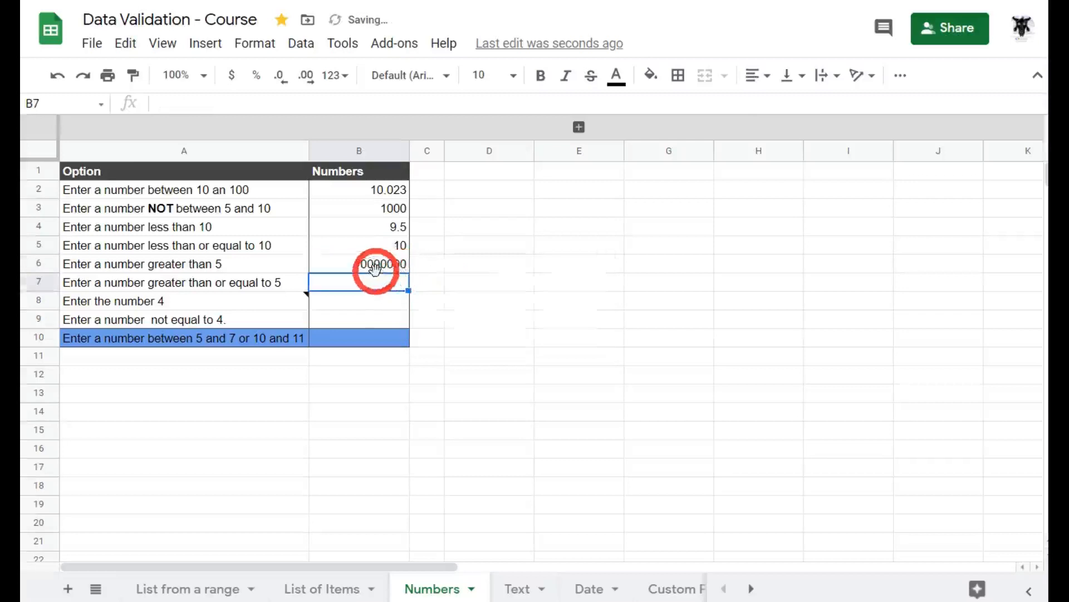
- Review the data validation rule of cell B6, keep its Number criteria greater than 5, and save it
click(382, 267)
right_click(382, 267)
scroll(418, 339, down, 2)
click(496, 579)
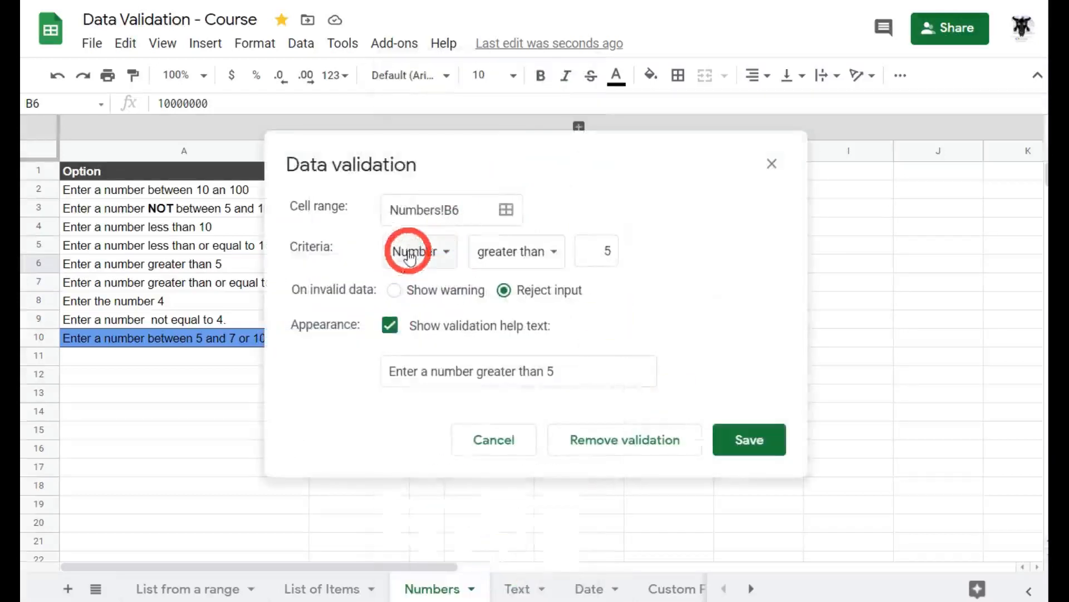
click(761, 441)
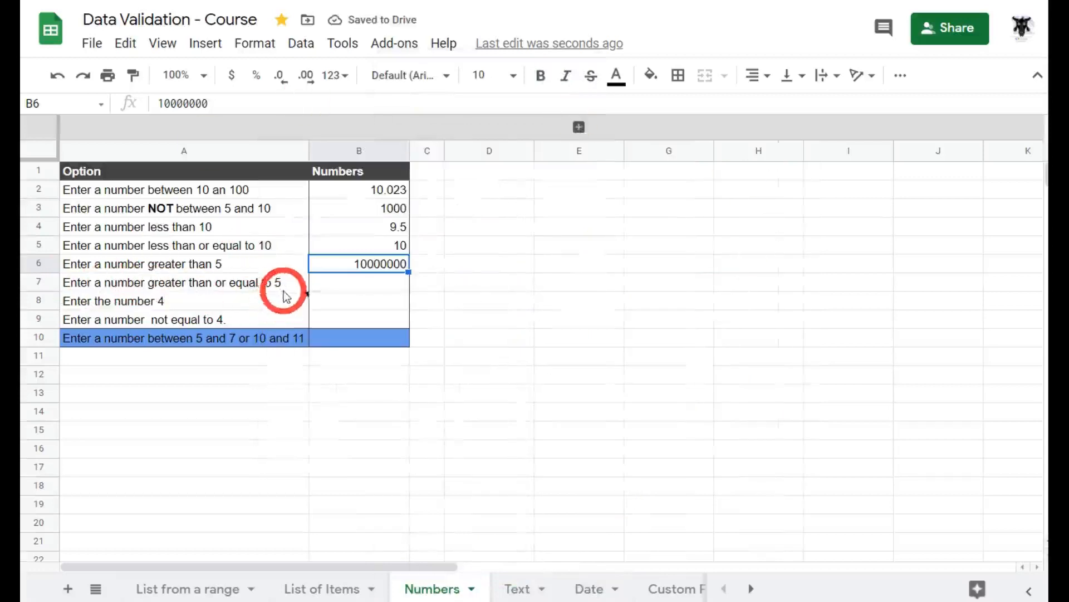
- Enter 5 in cell B7 and review its data validation rule, saving it with the Number criteria greater than or equal to 5
click(356, 282)
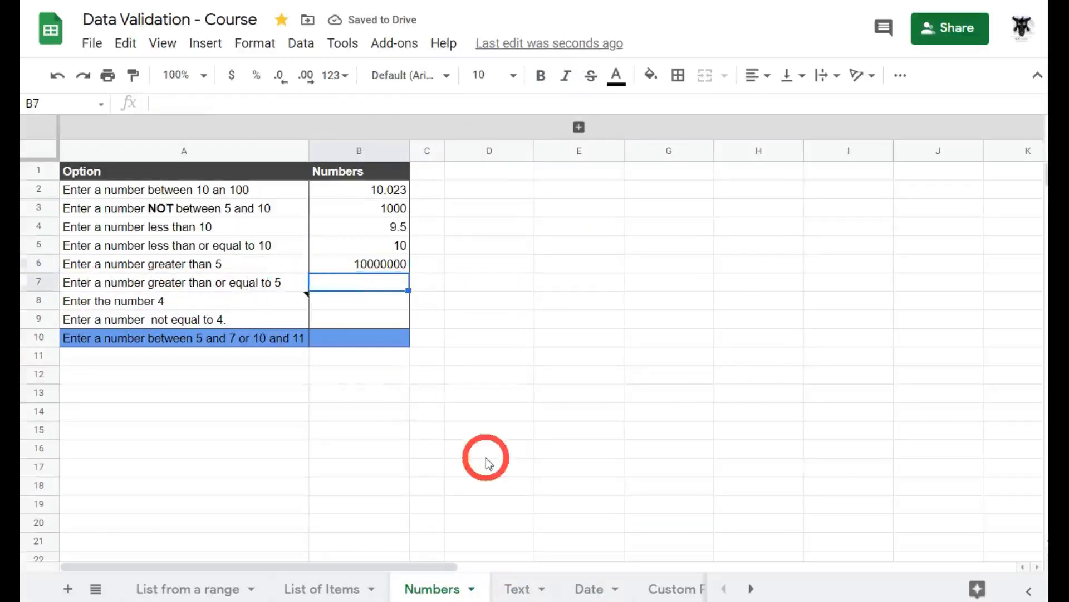
key(Return)
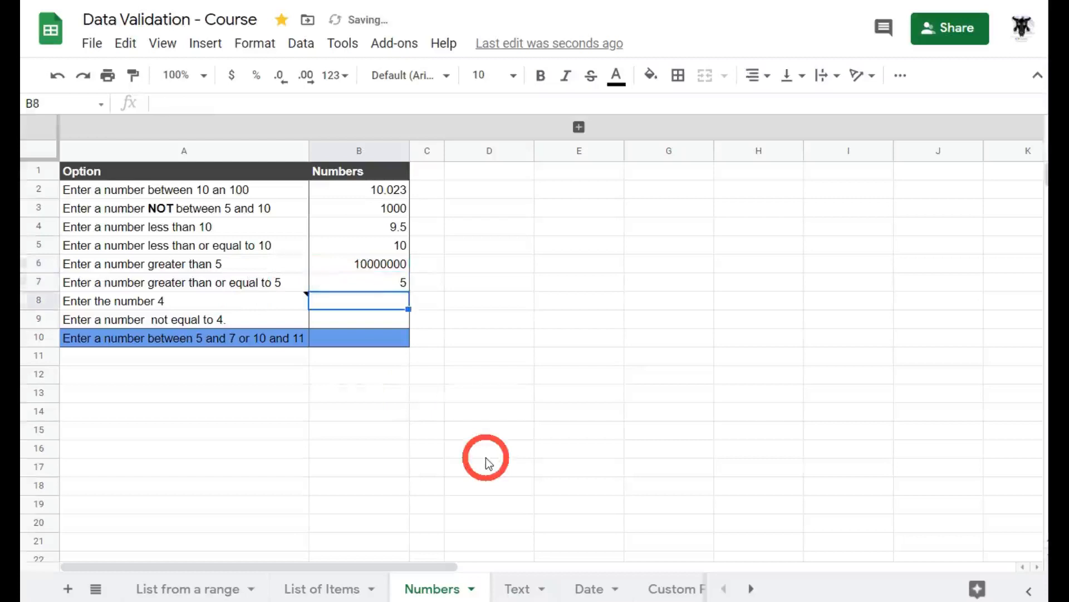
click(370, 285)
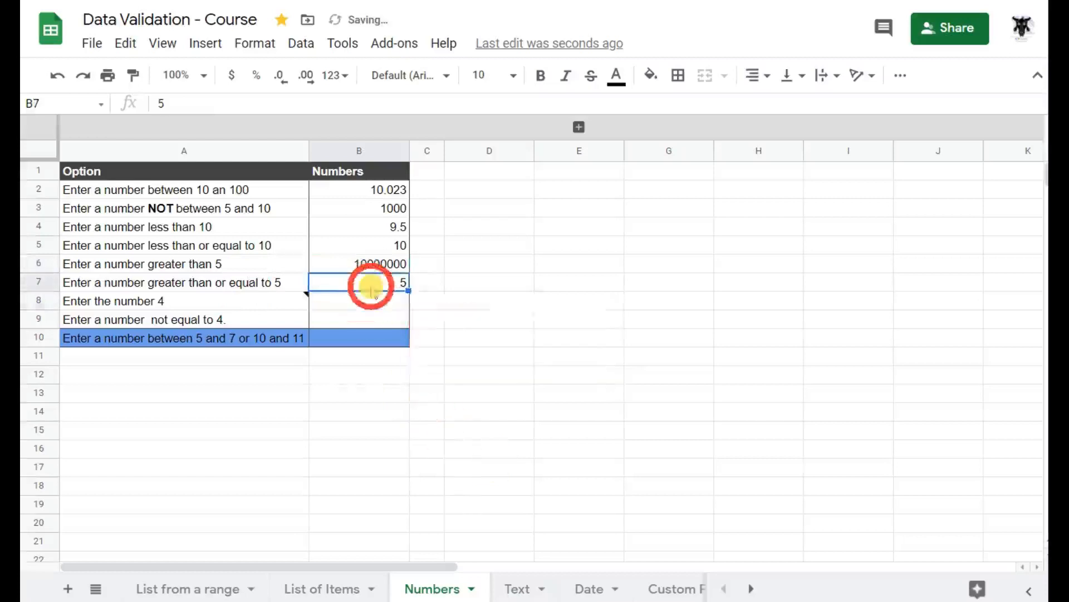
right_click(374, 288)
scroll(418, 579, down, 3)
click(419, 585)
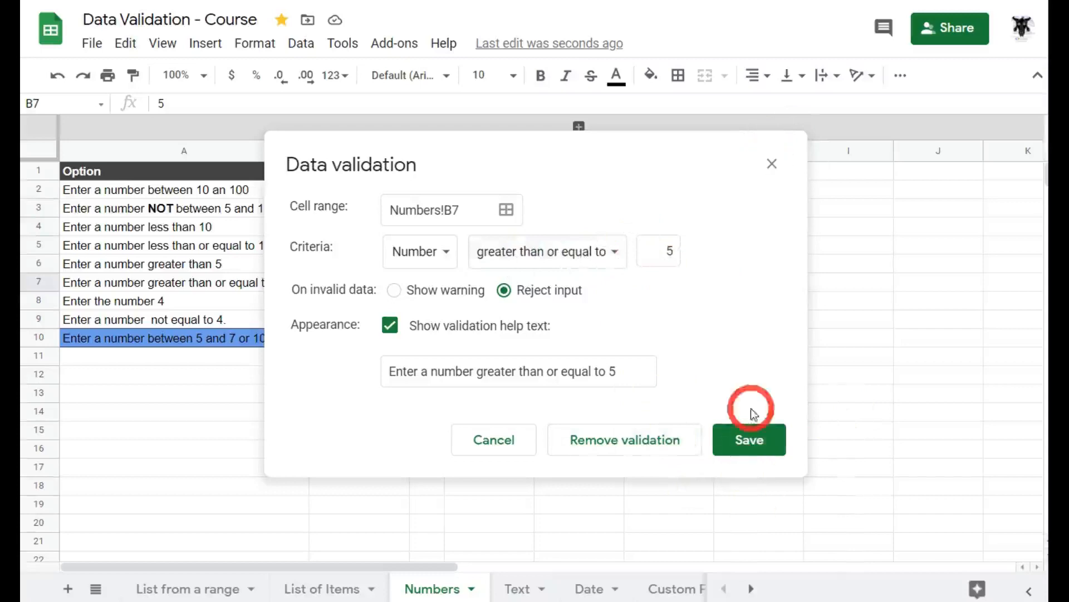
click(760, 429)
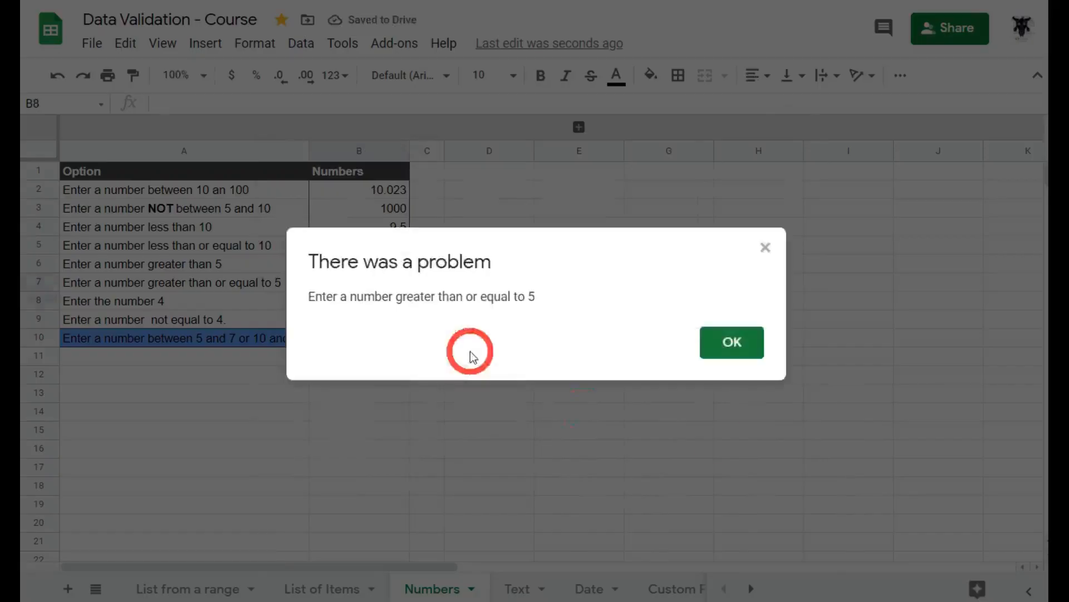
- Dismiss the error for the invalid entry in cell B7 and check the validation help text of cell B8
click(733, 341)
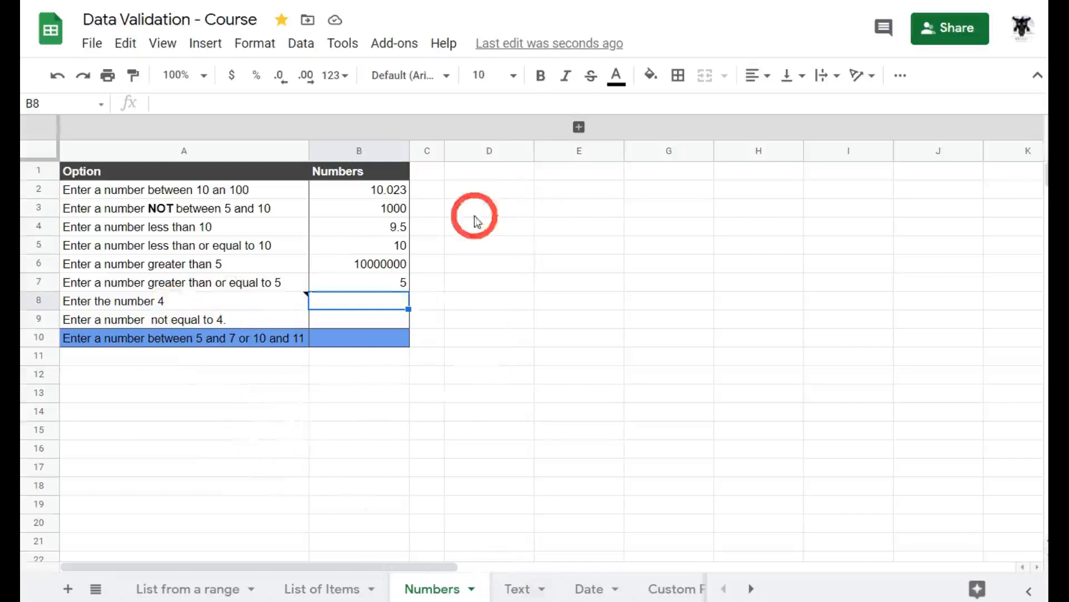
mouse_move(362, 309)
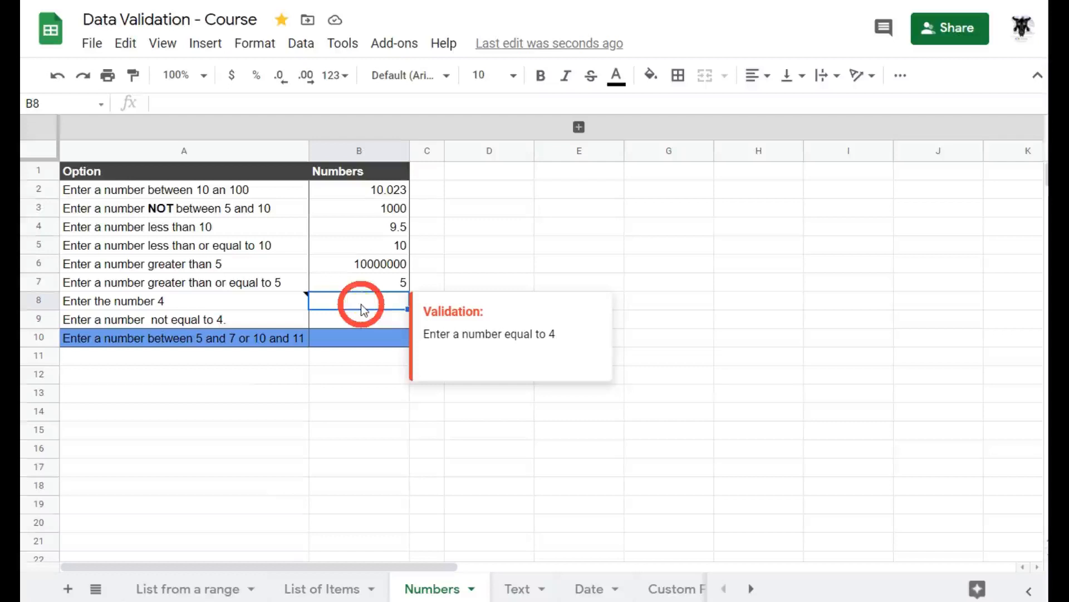
- Enter the formula =2+1+1 in cell B8 and reselect the cell to check the entry
text(=)
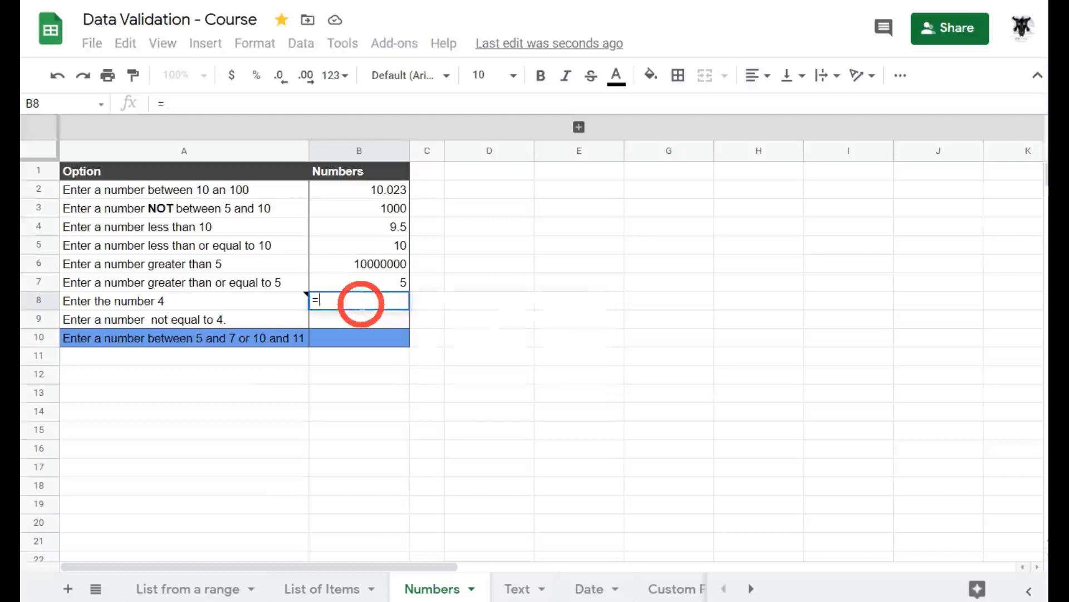
text(2+1+1)
key(Return)
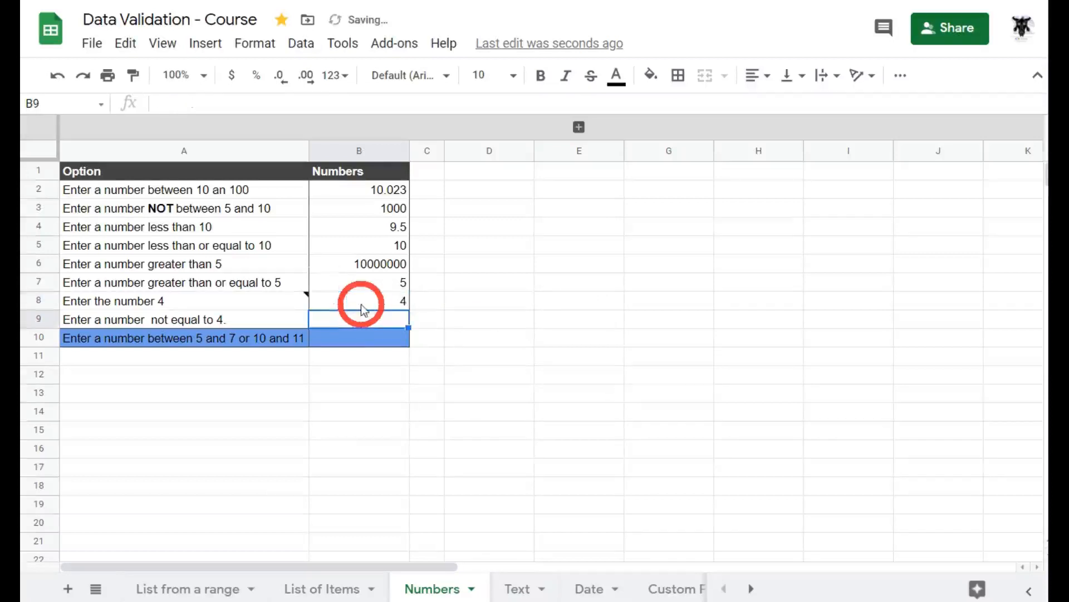
click(360, 303)
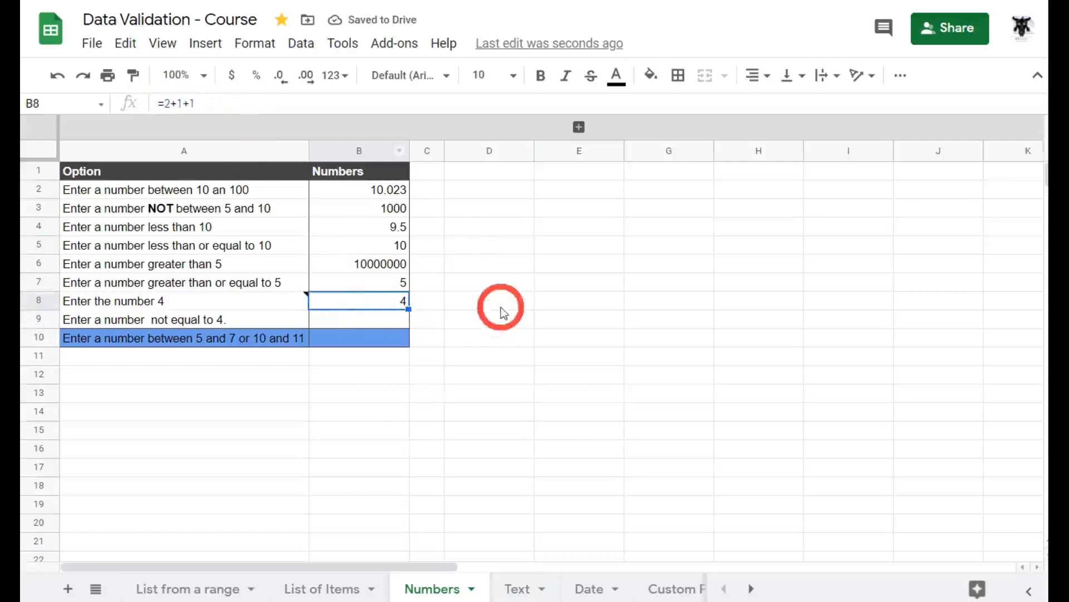
- Enter the helper numbers 1, 1 and 2 in cells D8, E8 and G8
click(531, 305)
text(1)
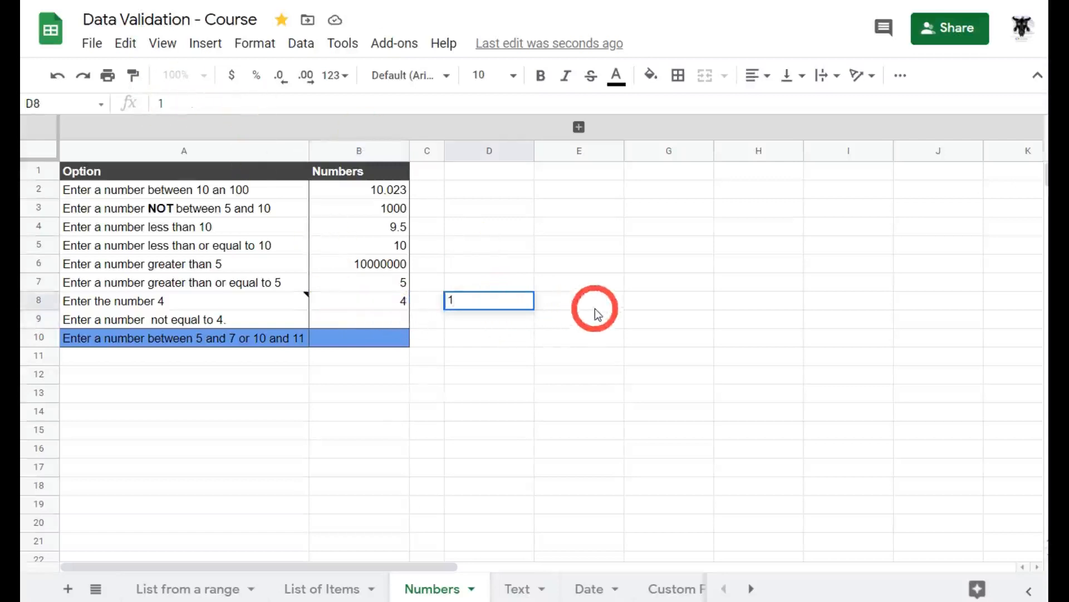
click(592, 302)
text(1)
click(672, 312)
text(2)
- Replace the formula in cell B8 with a SUM of the range D8:G8
click(371, 305)
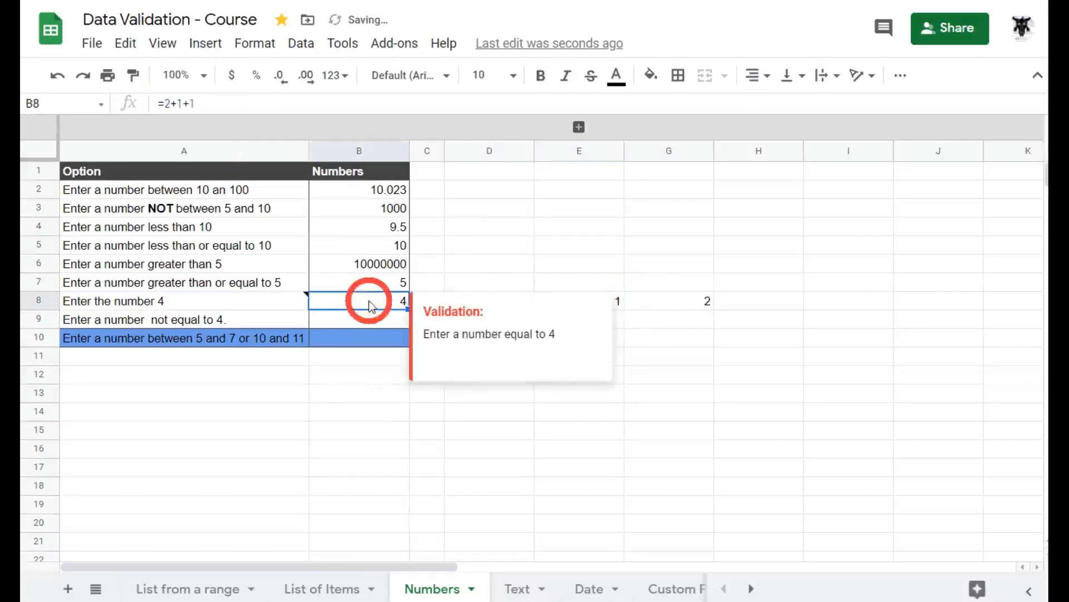
text(=)
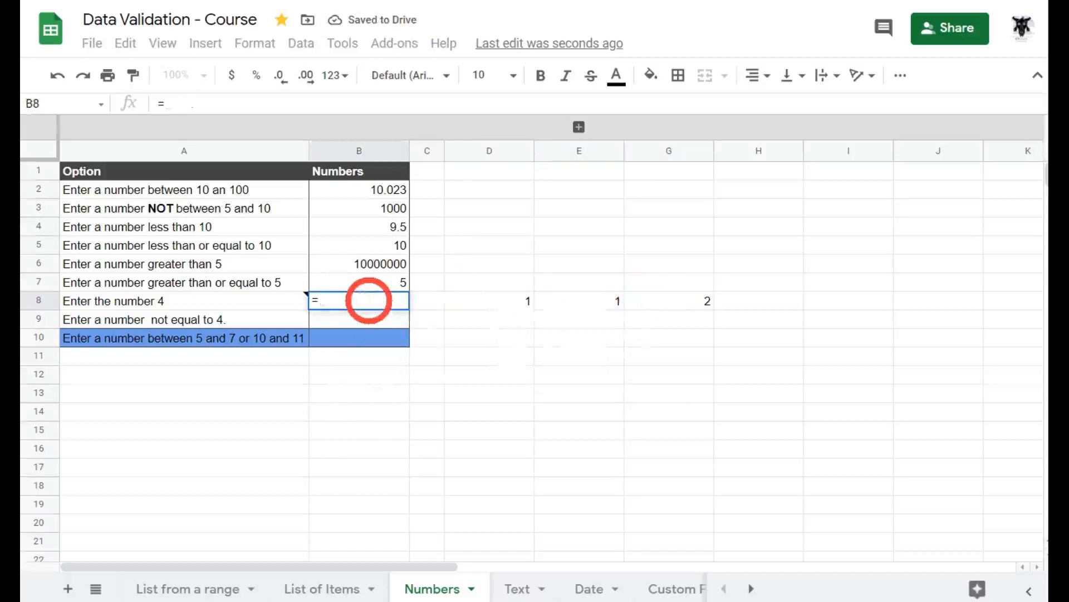
text(SUI)
key(BackSpace)
text(M)
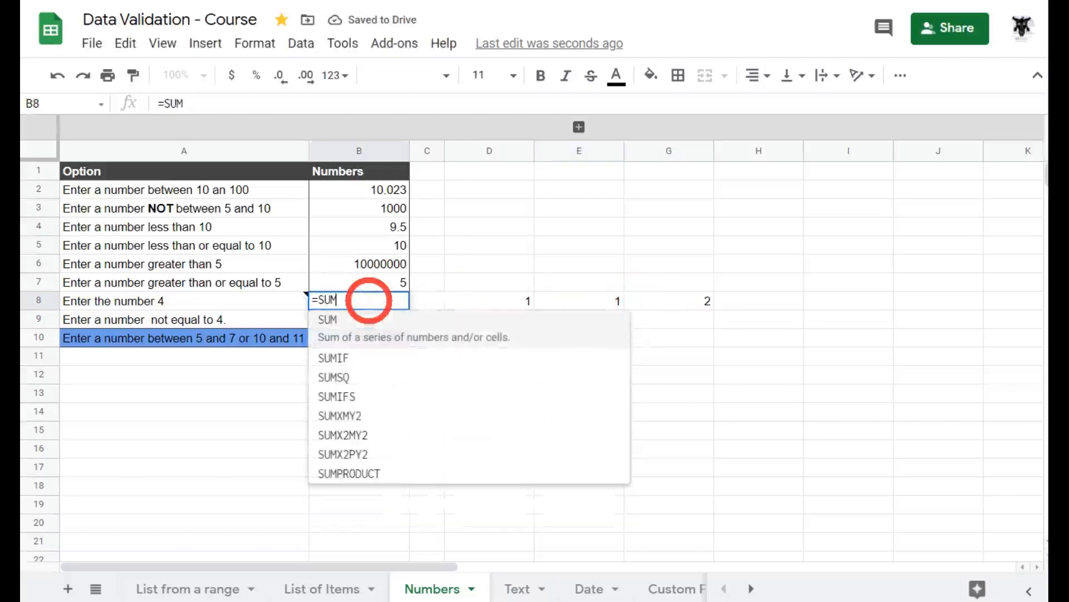
text(()
drag(496, 299, 655, 311)
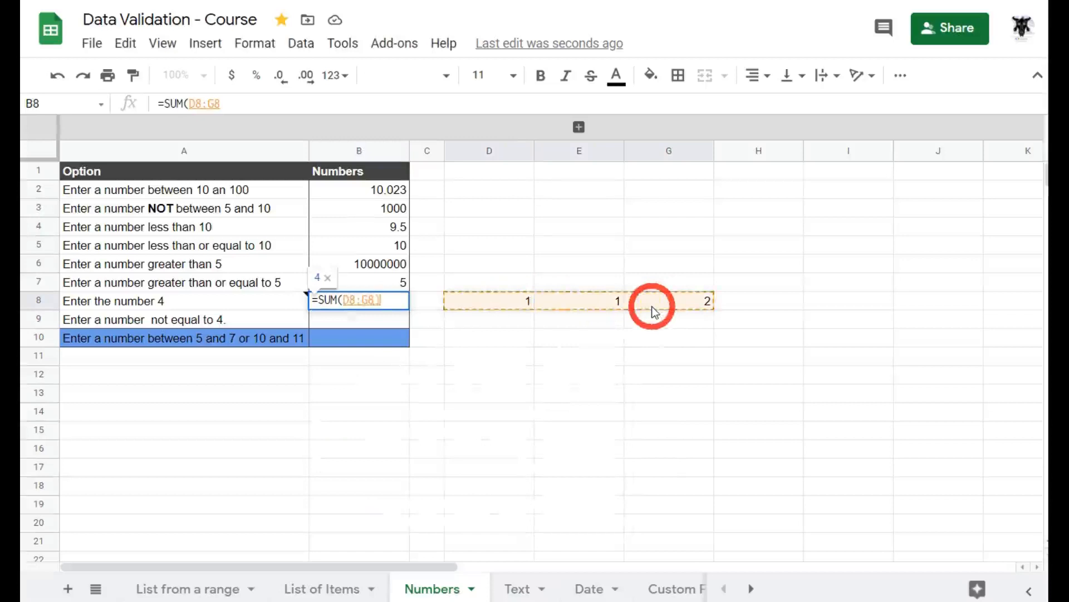
key(Return)
- Clear the helper numbers in D8:G8 and replace the SUM formula in cell B8 with 4
drag(501, 298, 708, 312)
key(Delete)
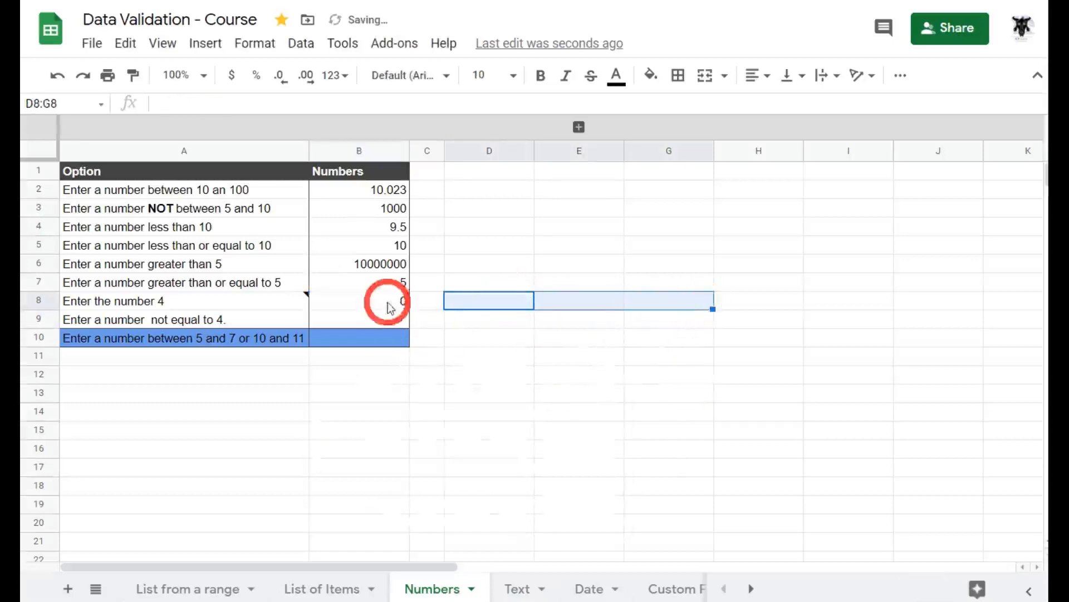
click(371, 303)
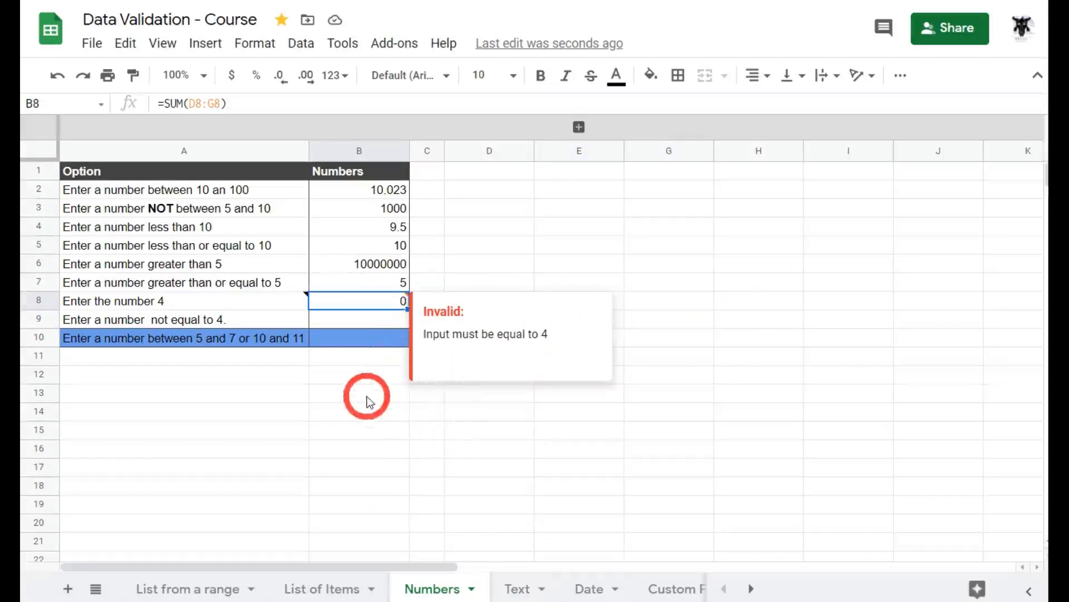
text(4)
key(Return)
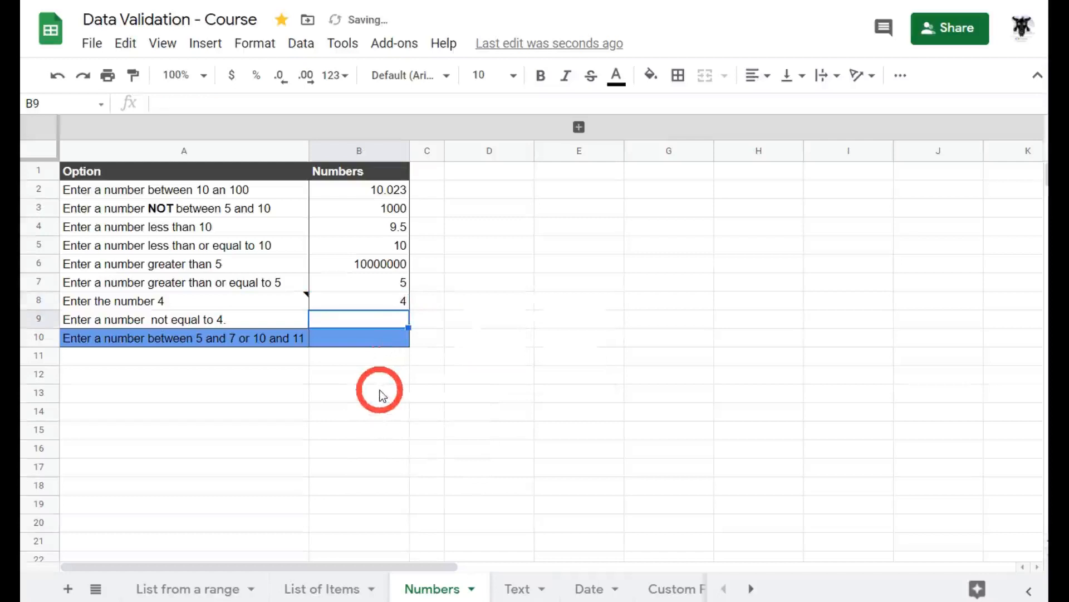
- Review the data validation rule of cell B8, keep its Number criteria equal to 4, and save it
click(379, 300)
right_click(379, 300)
scroll(417, 322, down, 3)
click(490, 587)
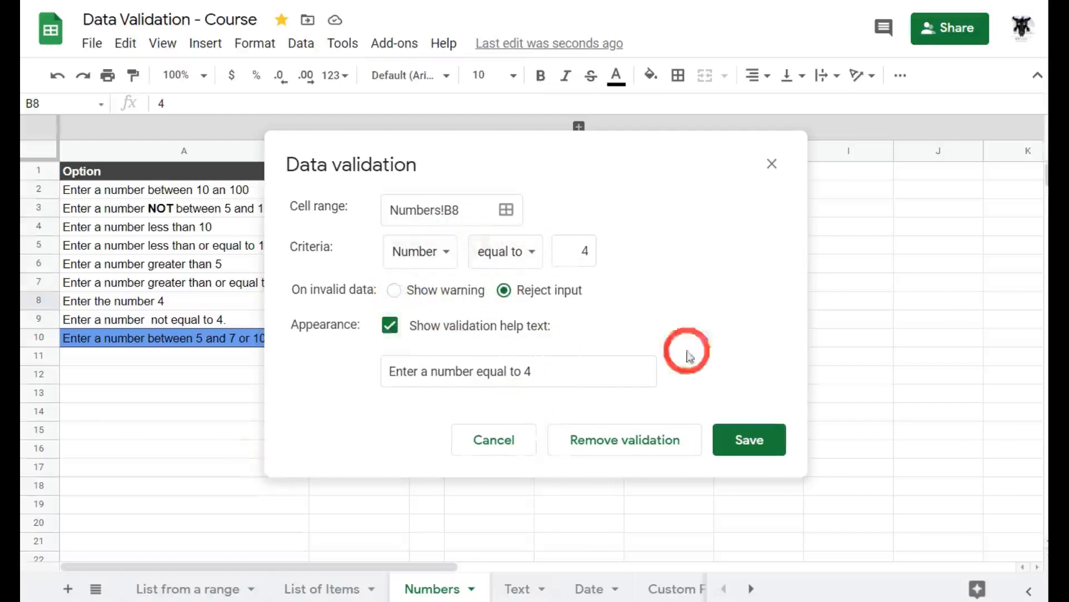
click(773, 446)
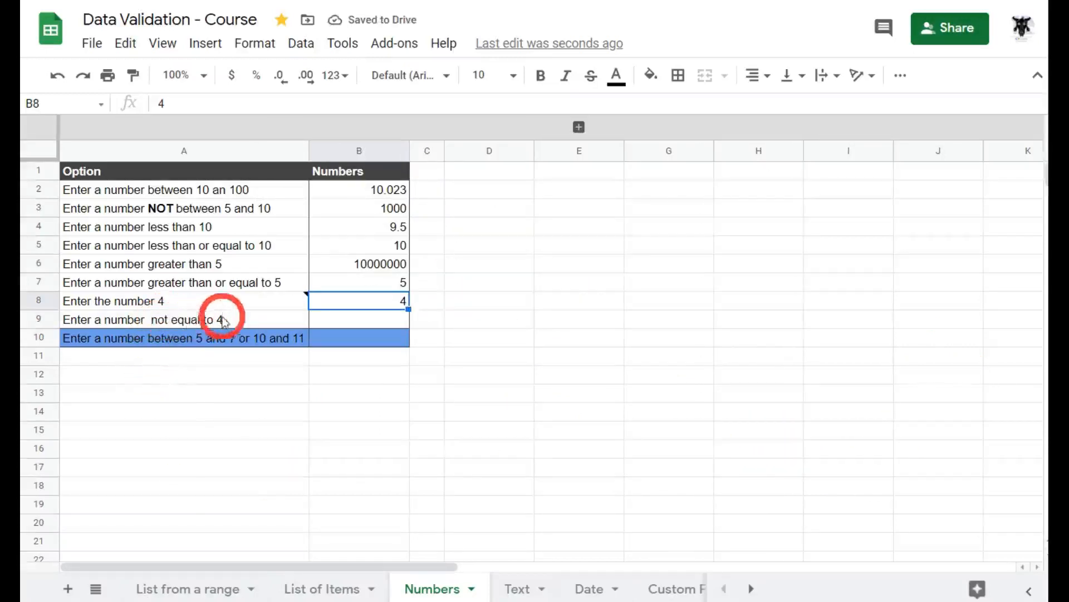
- Try to enter the disallowed number 4 in cell B9 and dismiss the error
click(338, 325)
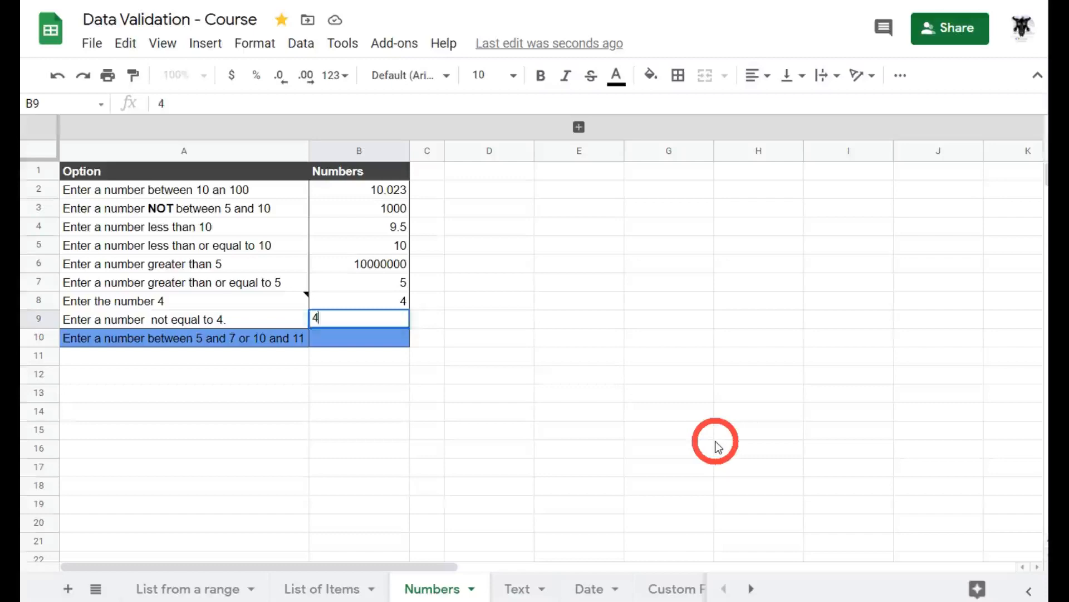
text(4)
key(Return)
click(749, 349)
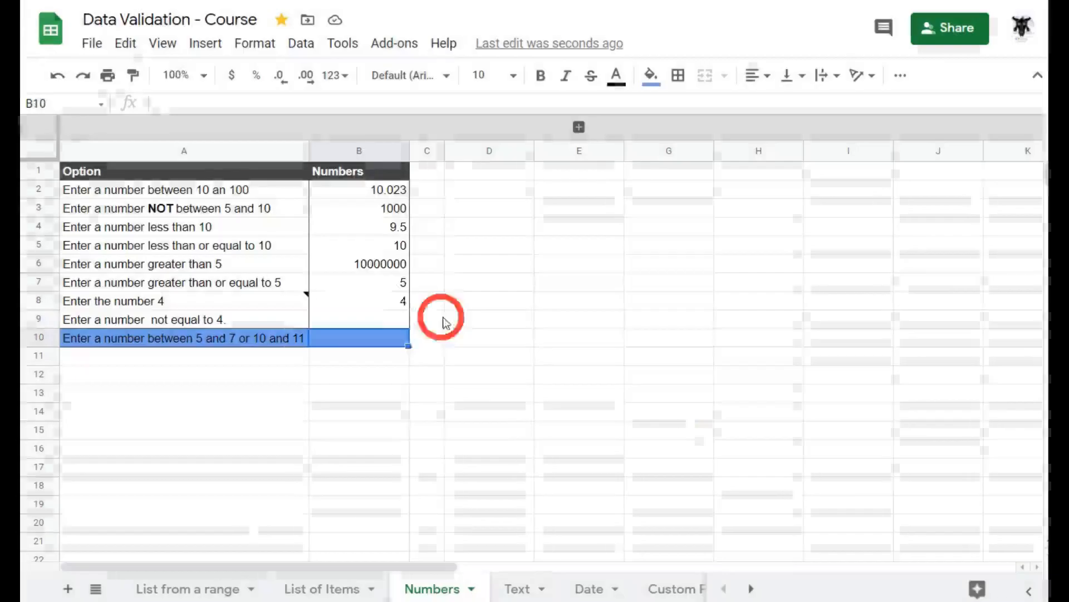
- Enter 2 in cell B9 as a number not equal to 4
click(396, 318)
text(1)
key(Return)
click(403, 322)
key(Return)
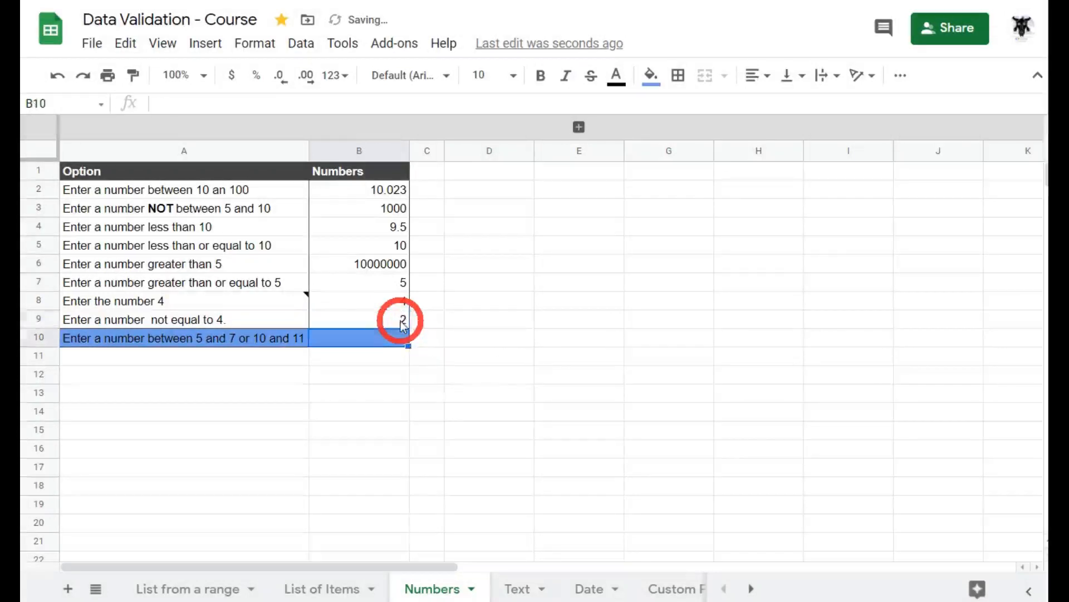
click(501, 381)
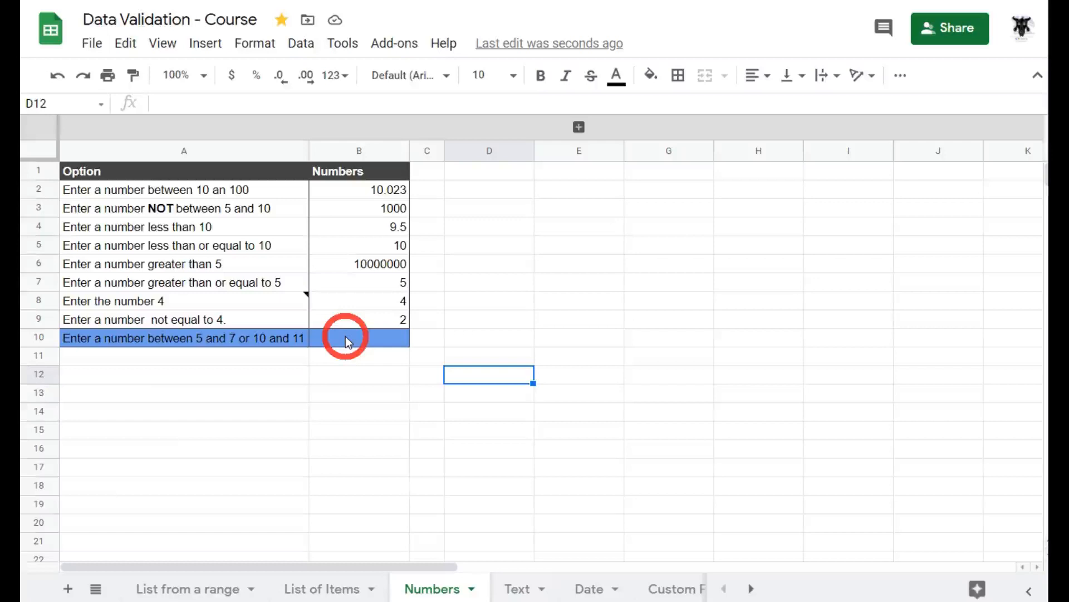
- Expand the collapsed column group to show the List in column F, and enter 5 in cell B10
click(579, 127)
click(638, 441)
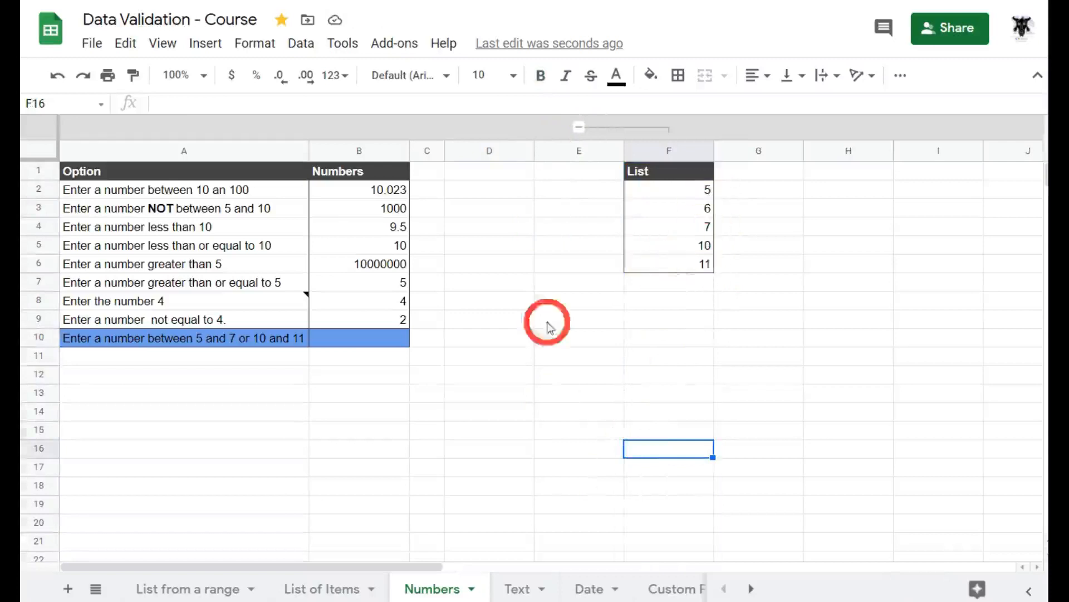
click(370, 338)
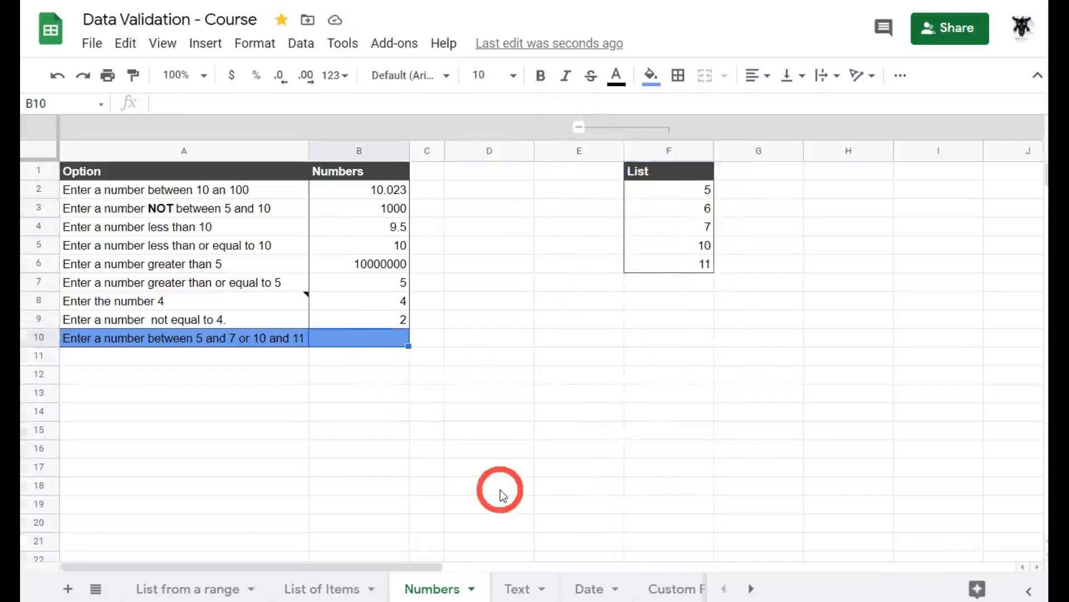
text(5)
key(Return)
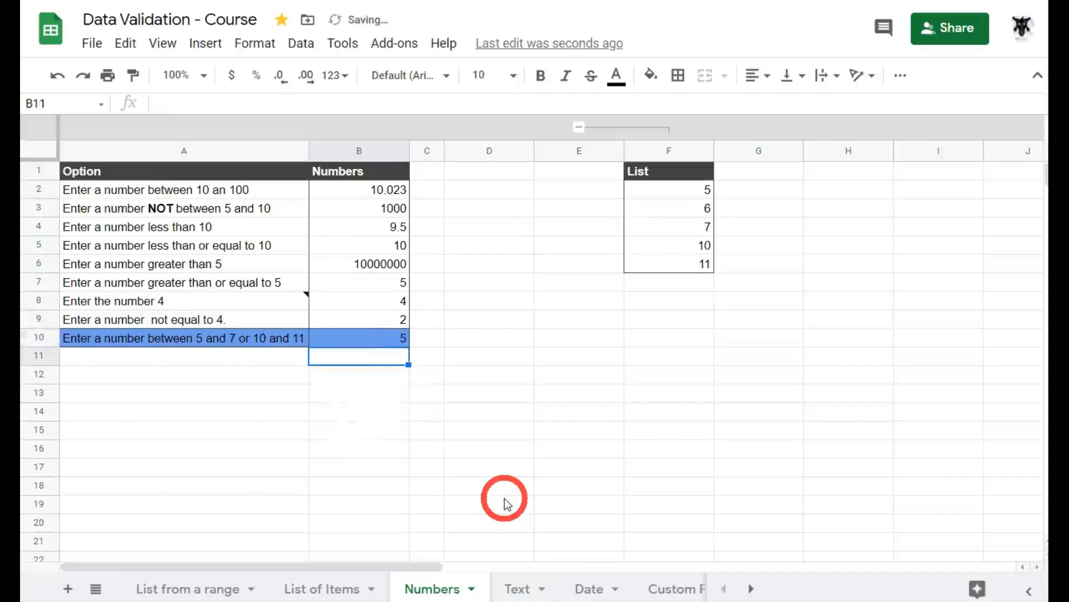
- Try to change cell B10 to 4, a number outside the list, and dismiss the error
click(402, 339)
text(4)
key(Return)
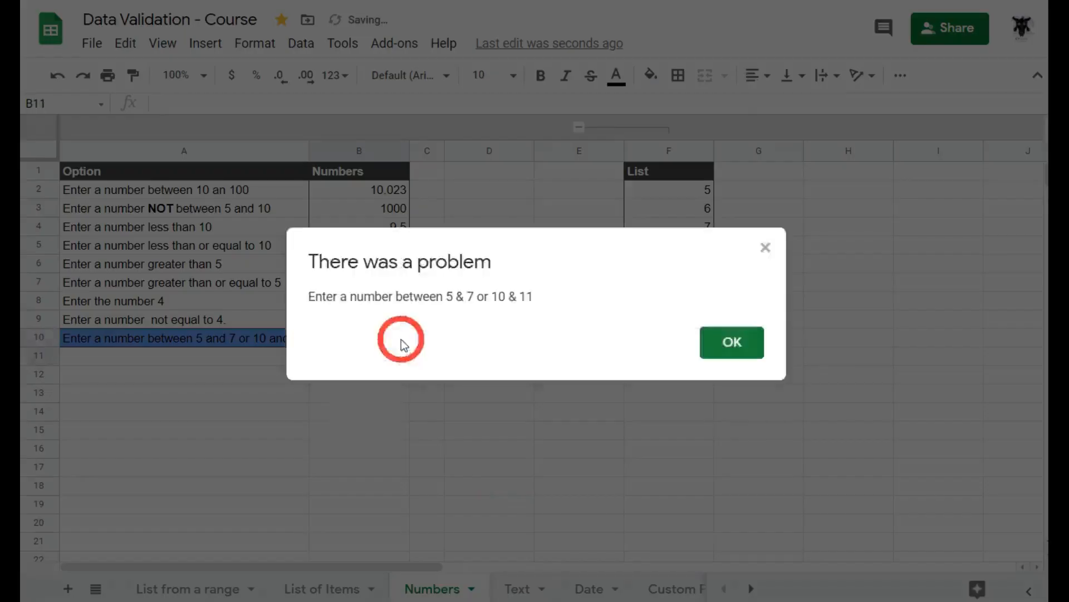
click(734, 354)
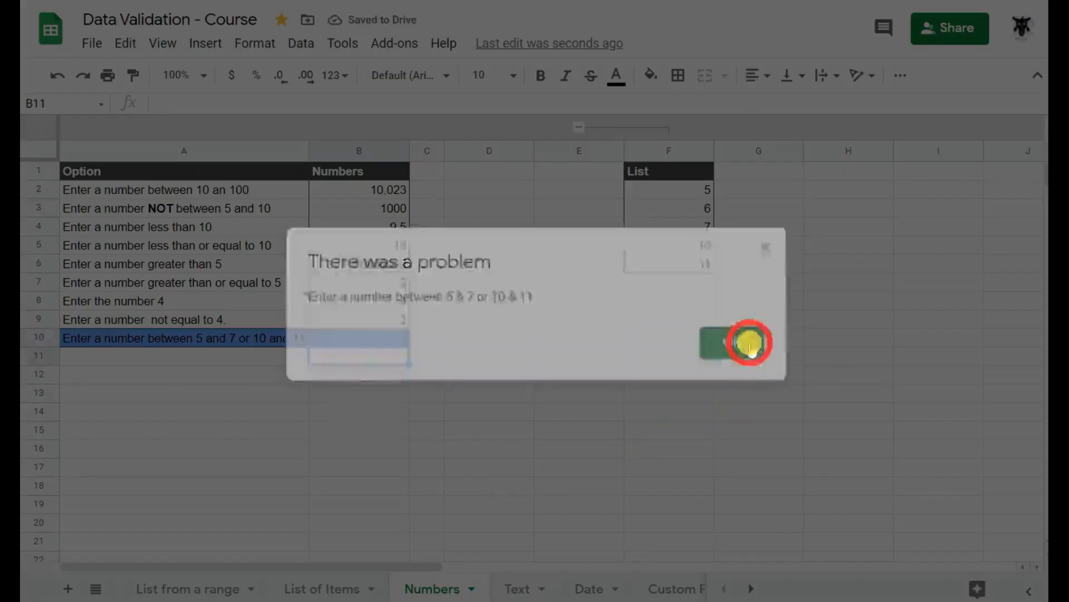
- Review cell B10's data validation rule, keeping List from a range =$F$2:$F$6 with the dropdown list off, and save it
click(392, 340)
right_click(392, 340)
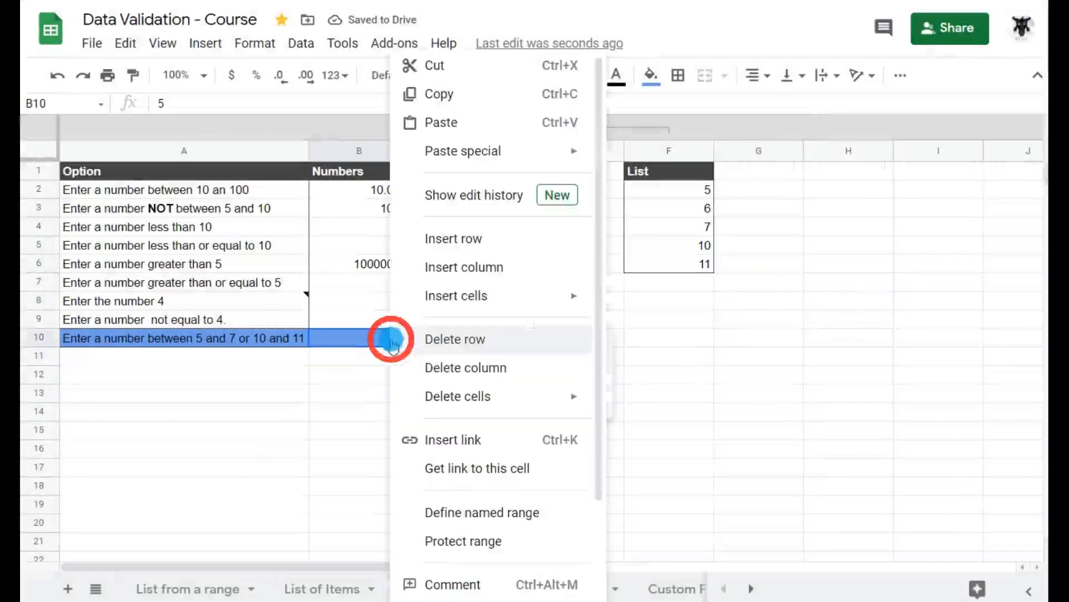
scroll(510, 410, down, 3)
click(527, 589)
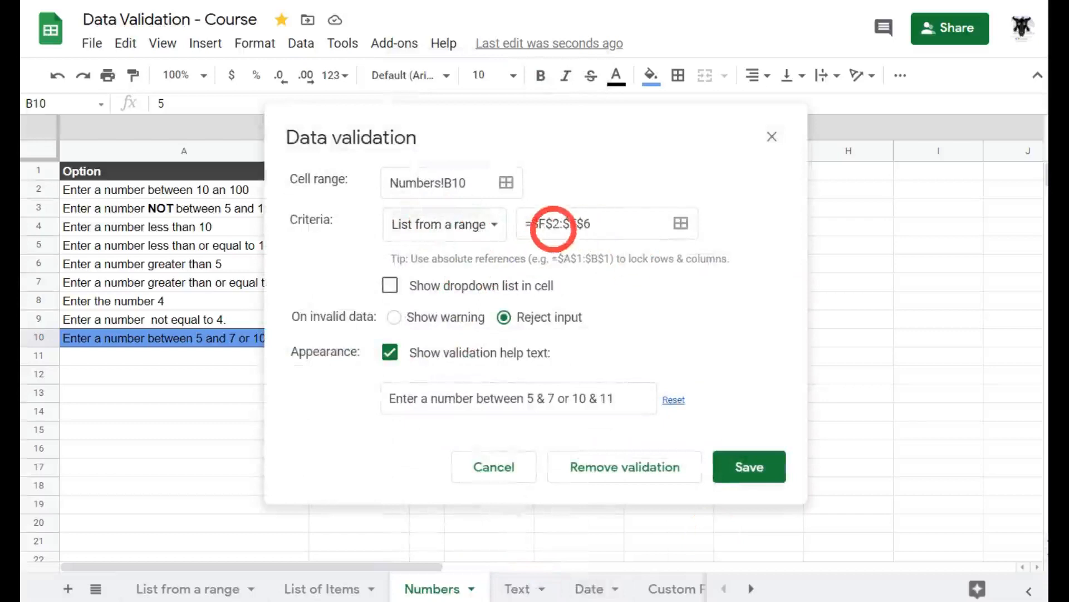
drag(637, 114, 450, 93)
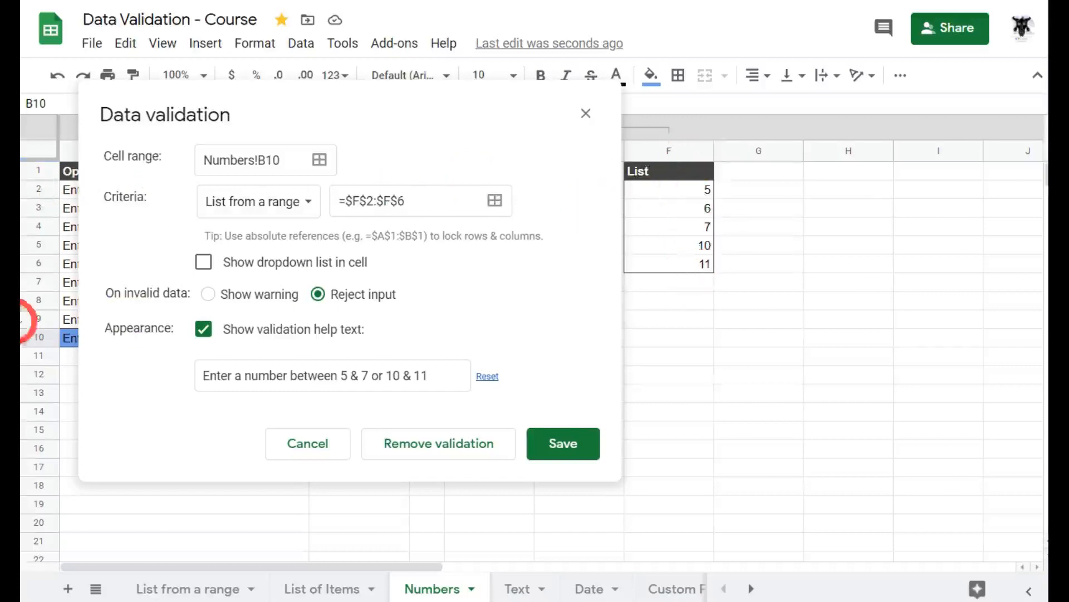
drag(410, 100, 787, 86)
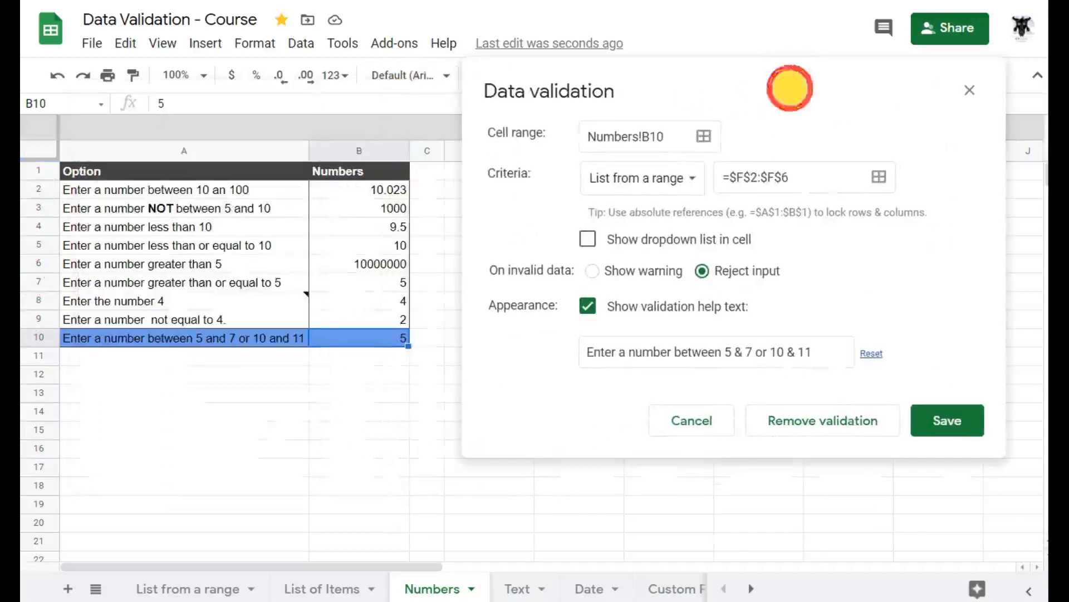
click(589, 238)
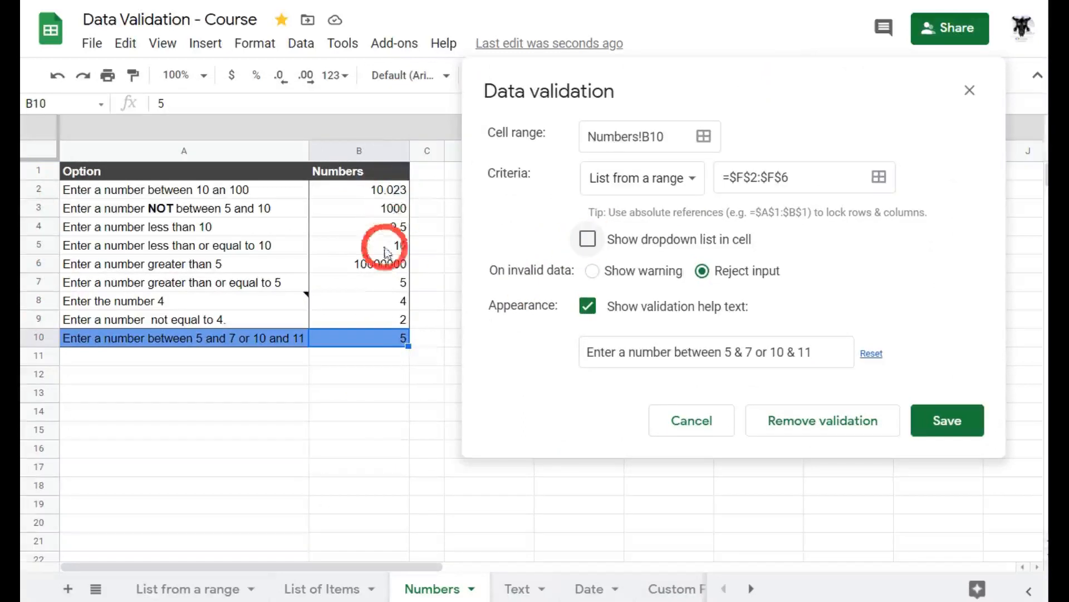
click(370, 345)
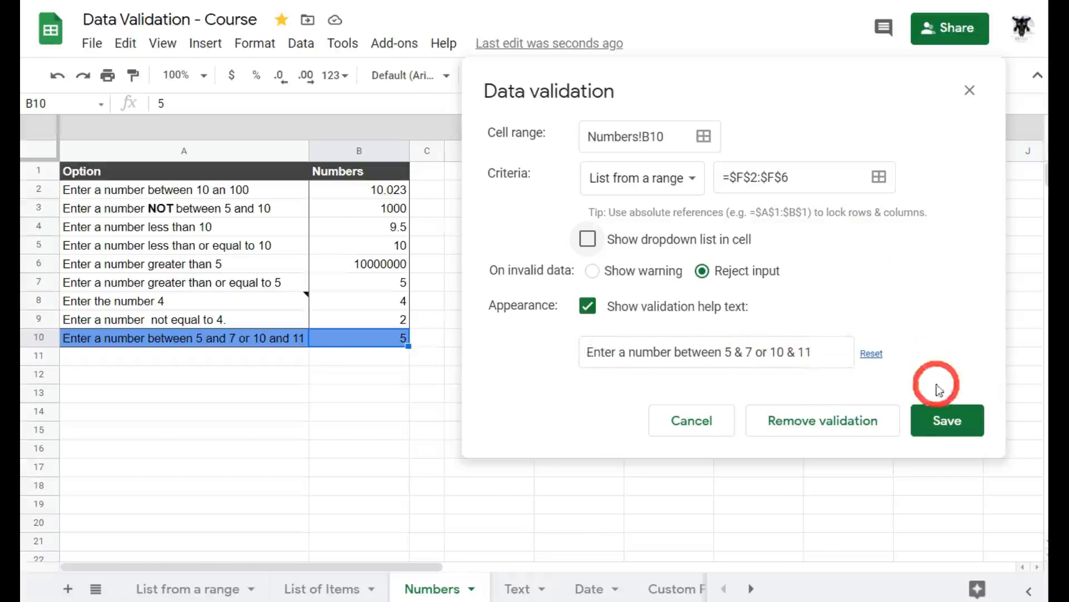
click(950, 421)
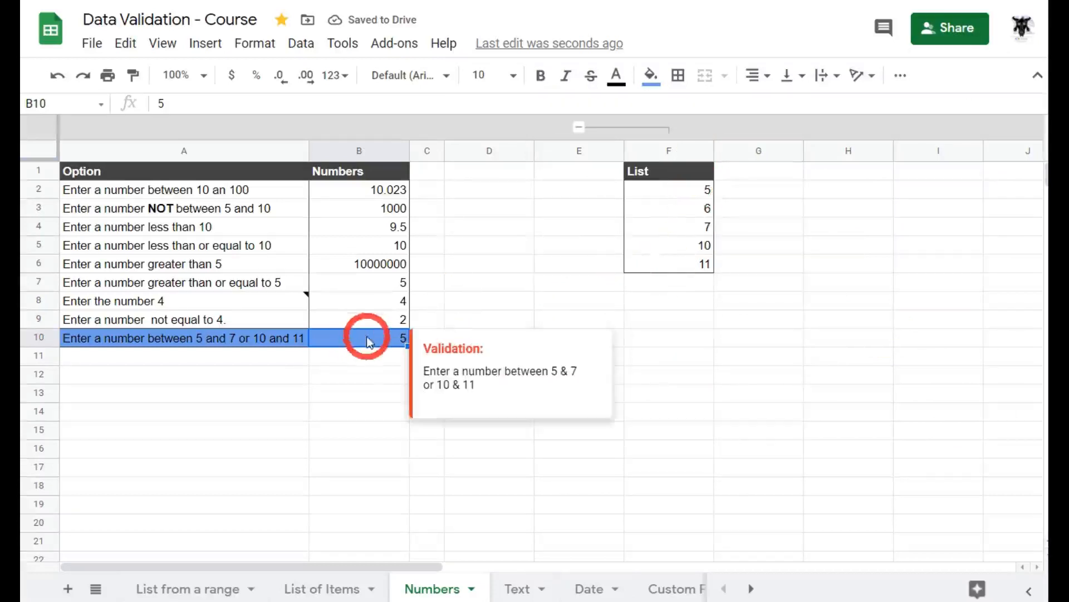
drag(742, 322, 743, 342)
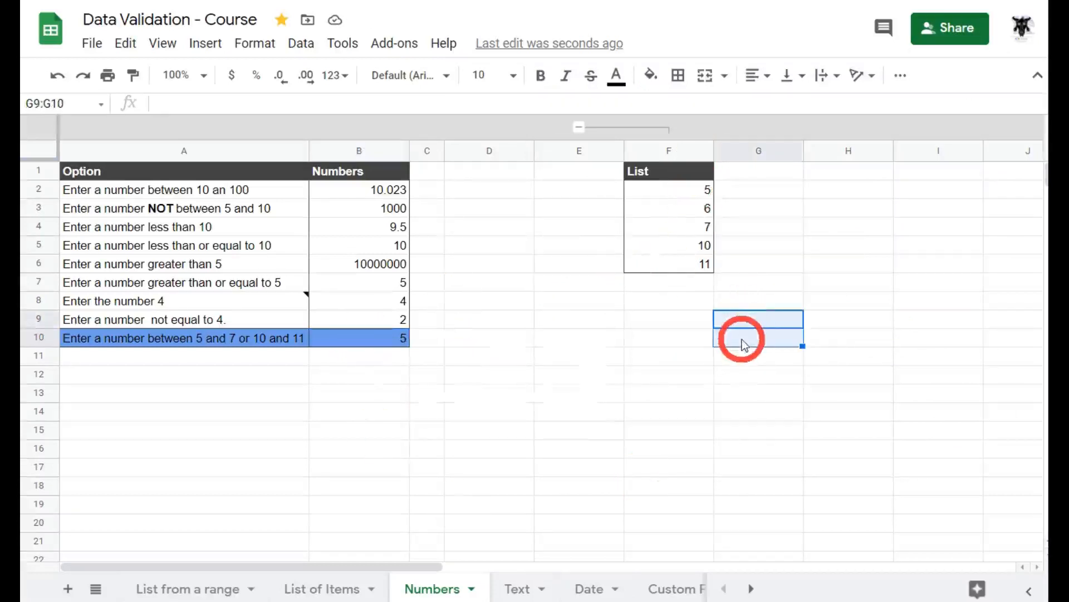